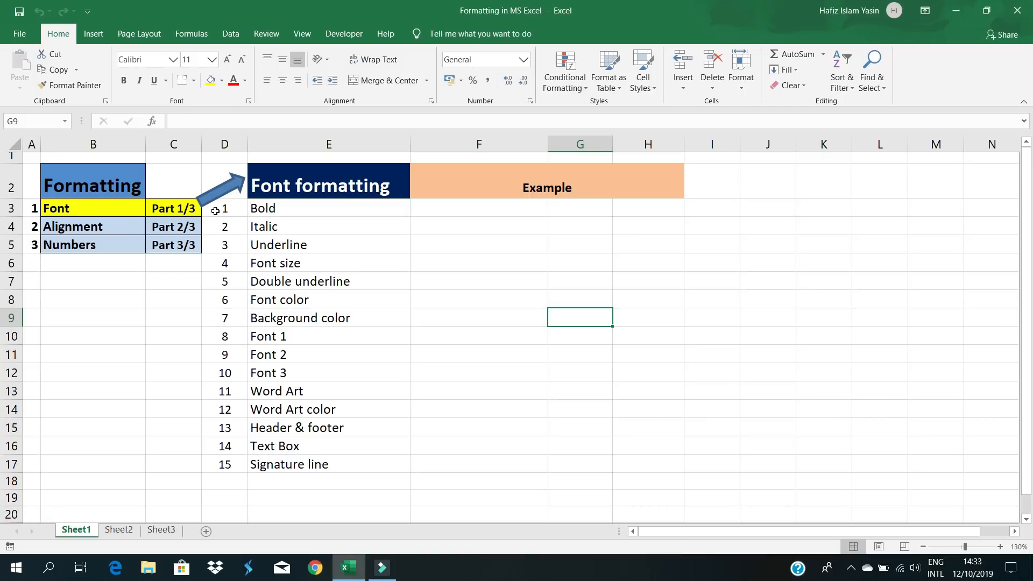
- Make the word Bold in E3 bold, toggling it off and back on
{"action": "left_click", "coordinate": [274, 209]}
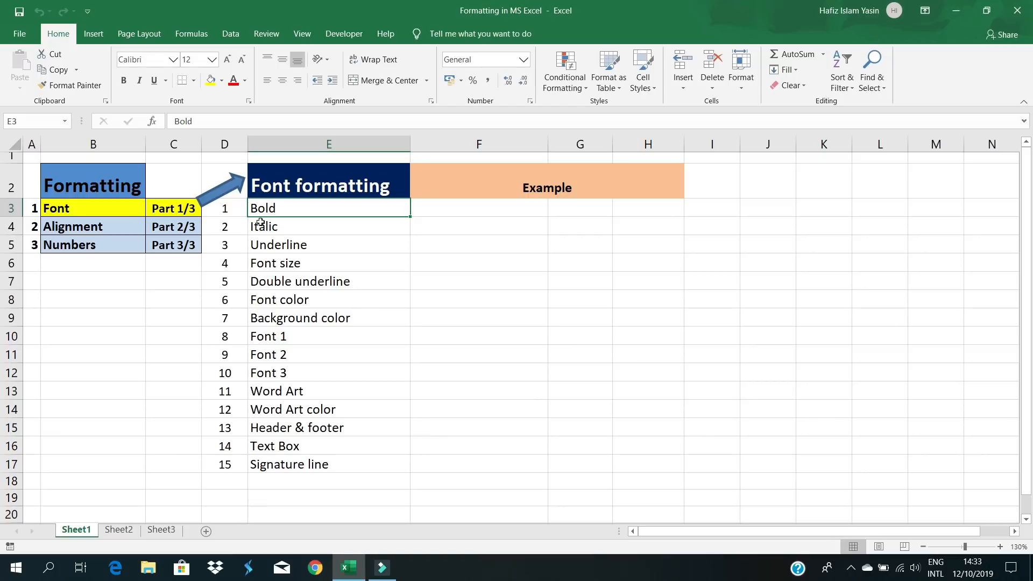
{"action": "left_click", "coordinate": [124, 81]}
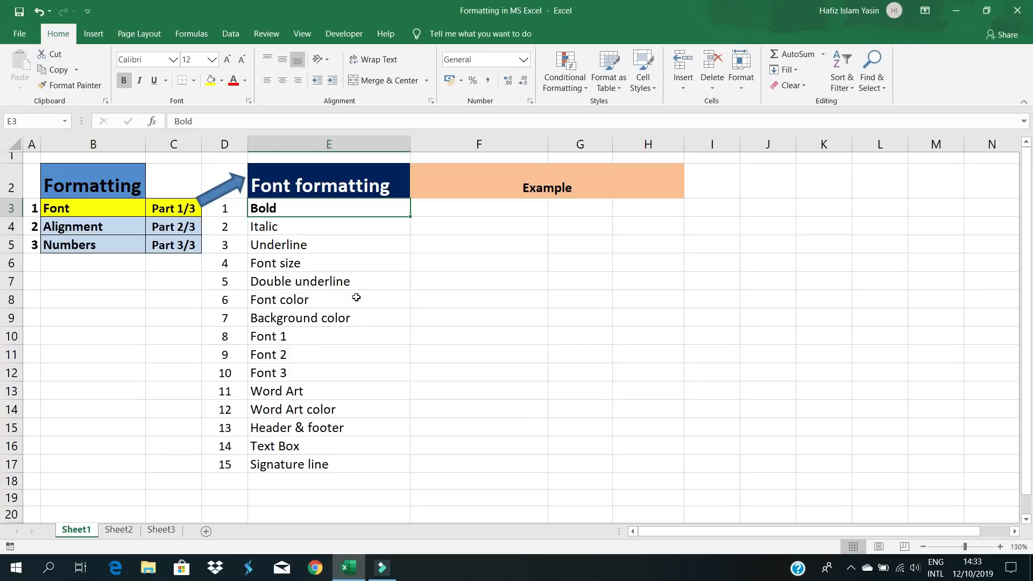
{"action": "key", "text": "ctrl+b"}
{"action": "left_click", "coordinate": [338, 230]}
{"action": "left_click", "coordinate": [325, 208]}
{"action": "key", "text": "ctrl+b"}
{"action": "left_click", "coordinate": [268, 243]}
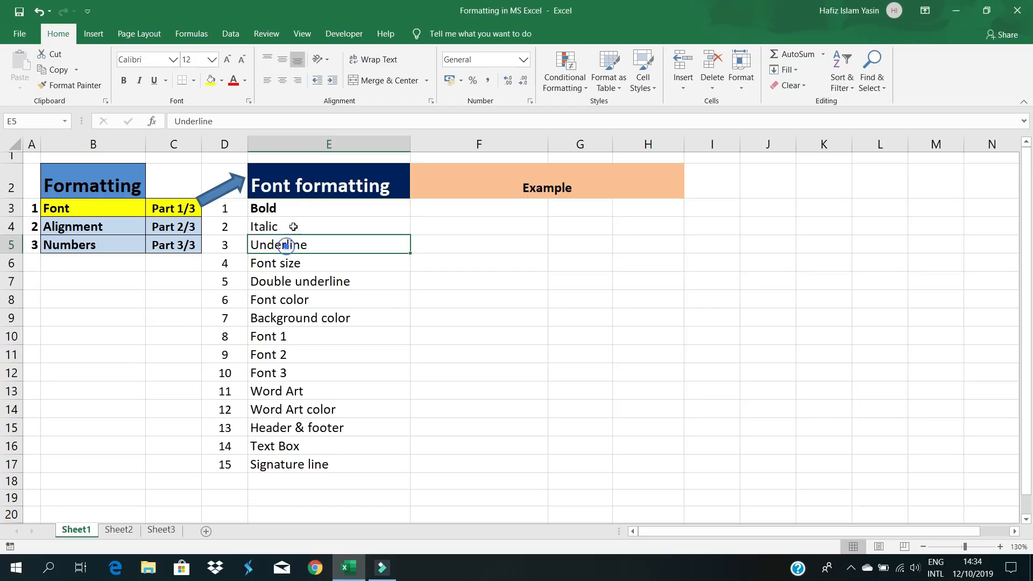
- Enter a sample name in F3, bold it, then remove the bold again
{"action": "left_click", "coordinate": [477, 208]}
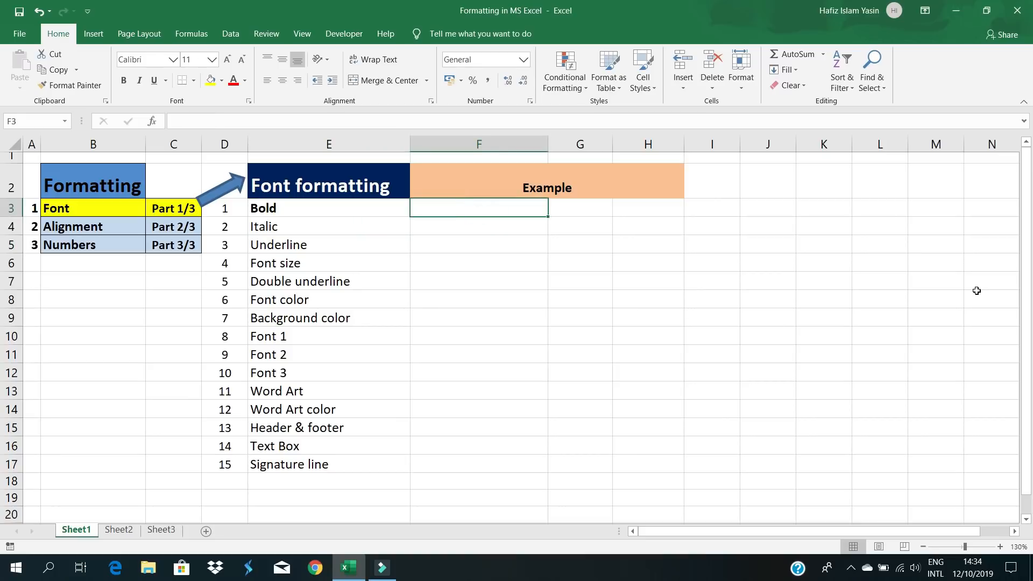
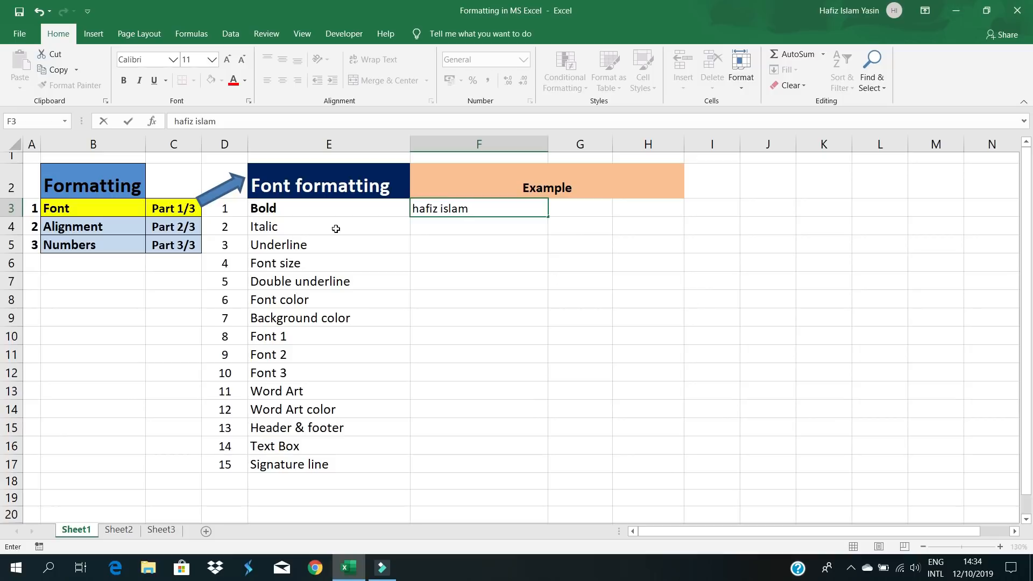
{"action": "left_click", "coordinate": [479, 258]}
{"action": "left_click", "coordinate": [477, 207]}
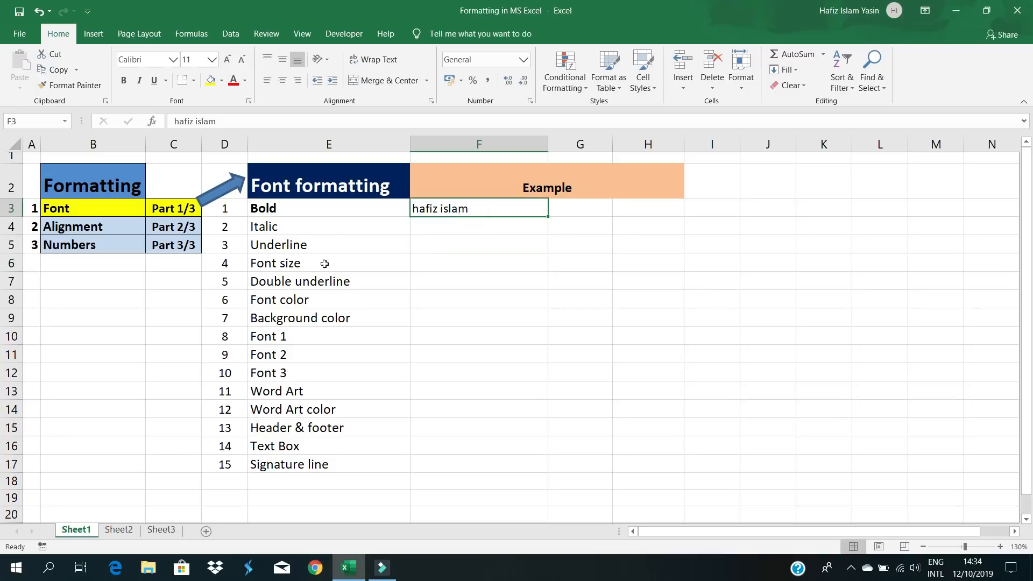
{"action": "left_click", "coordinate": [124, 82]}
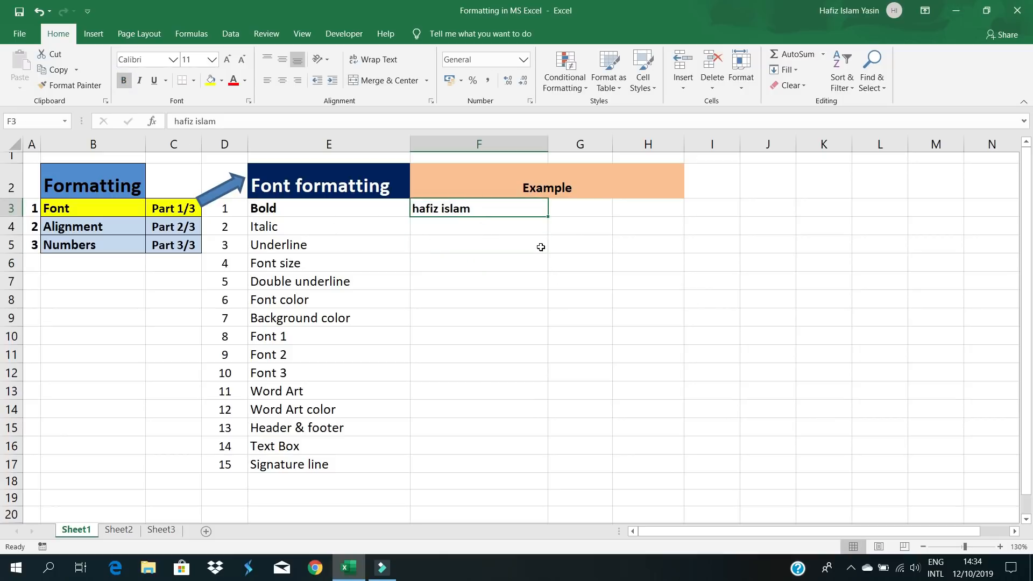
{"action": "left_click", "coordinate": [124, 82]}
{"action": "left_click", "coordinate": [411, 246]}
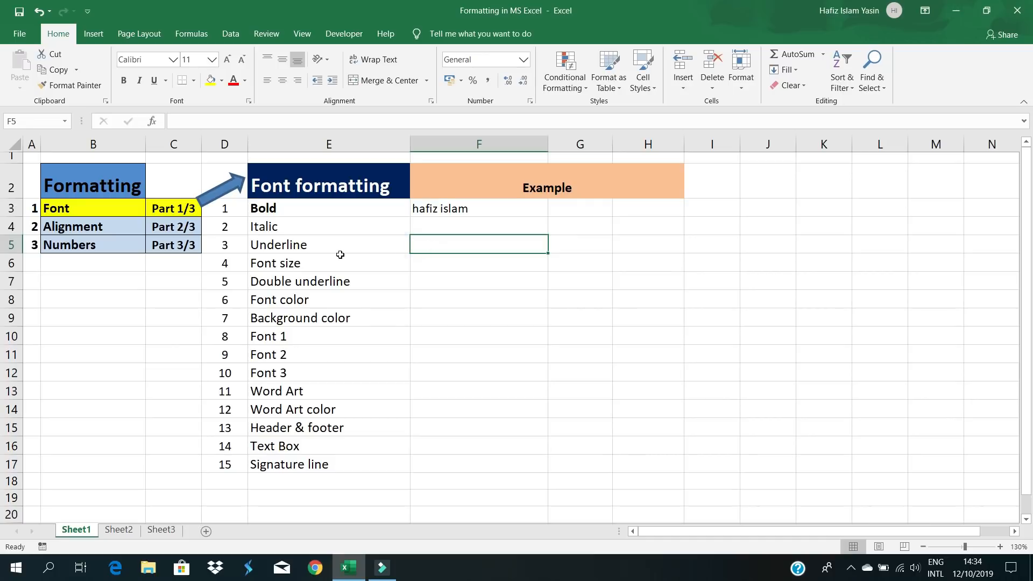
{"action": "left_click", "coordinate": [288, 227]}
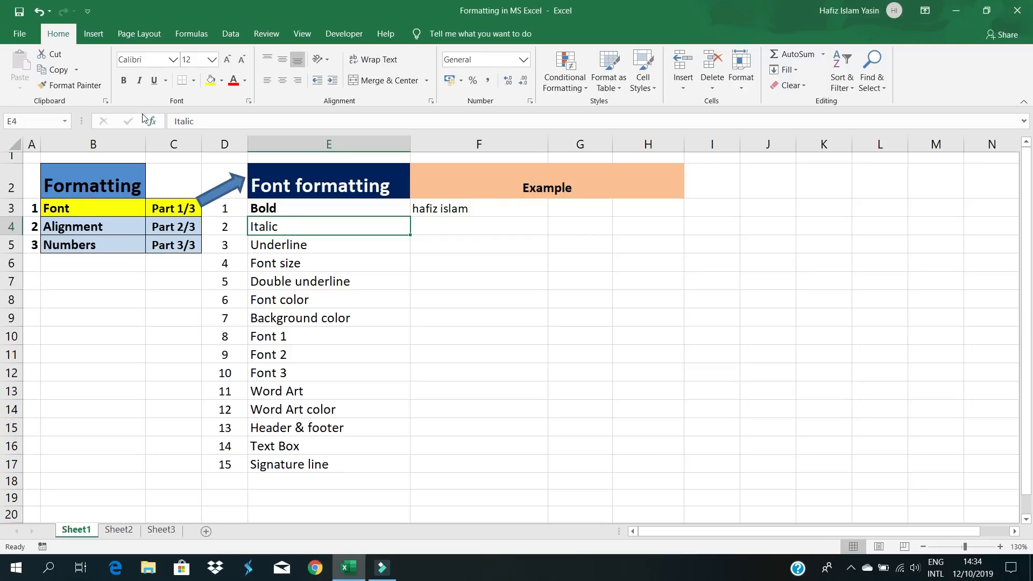
{"action": "left_click", "coordinate": [140, 82]}
{"action": "left_click", "coordinate": [141, 83]}
{"action": "key", "text": "ctrl+i"}
{"action": "left_click", "coordinate": [304, 303]}
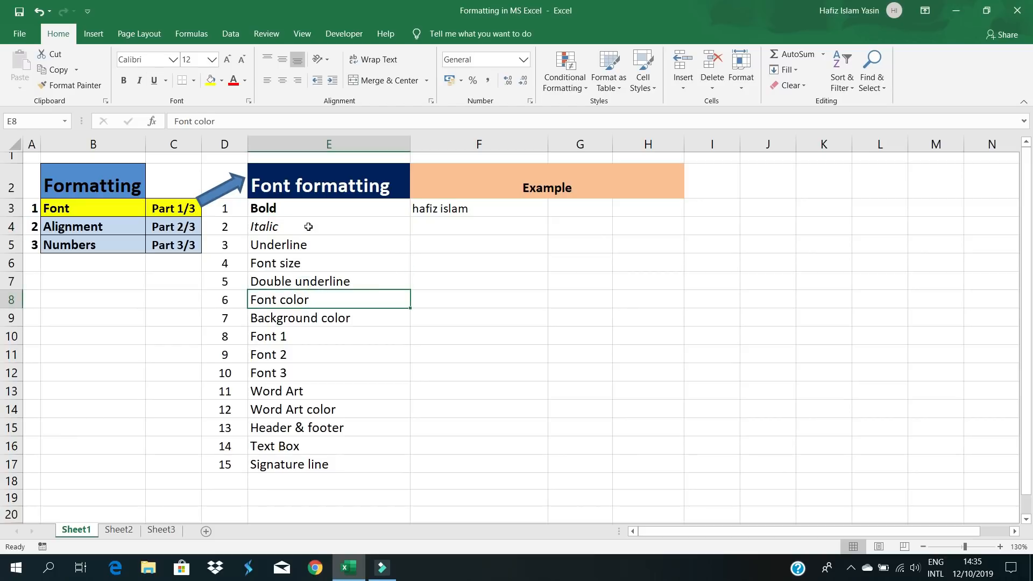
{"action": "left_click", "coordinate": [308, 226]}
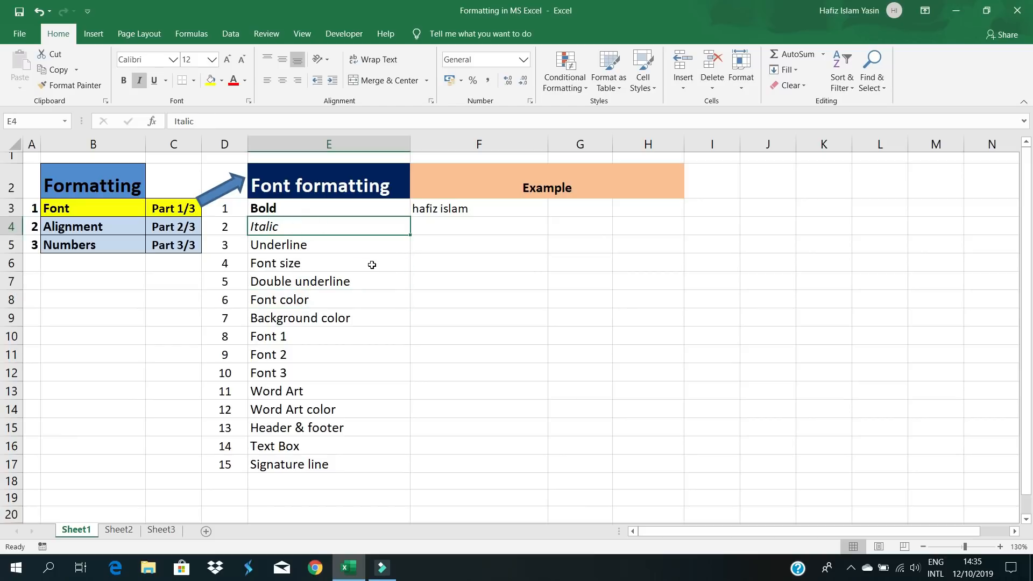
{"action": "key", "text": "ctrl+i"}
{"action": "left_click", "coordinate": [326, 250]}
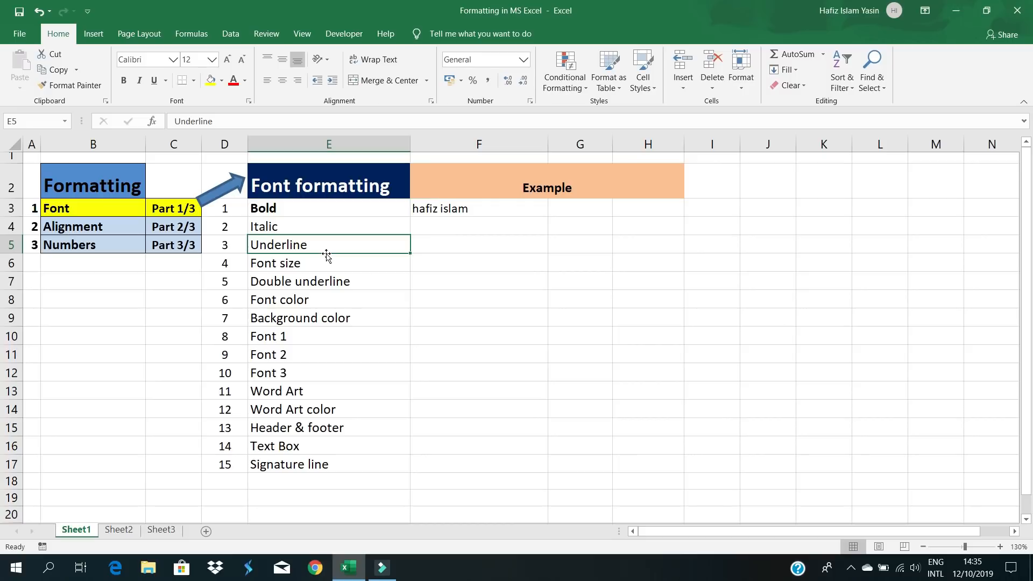
{"action": "left_click", "coordinate": [155, 79]}
{"action": "left_click", "coordinate": [299, 238]}
{"action": "left_click", "coordinate": [307, 275]}
{"action": "left_click", "coordinate": [306, 257]}
{"action": "left_click", "coordinate": [304, 245]}
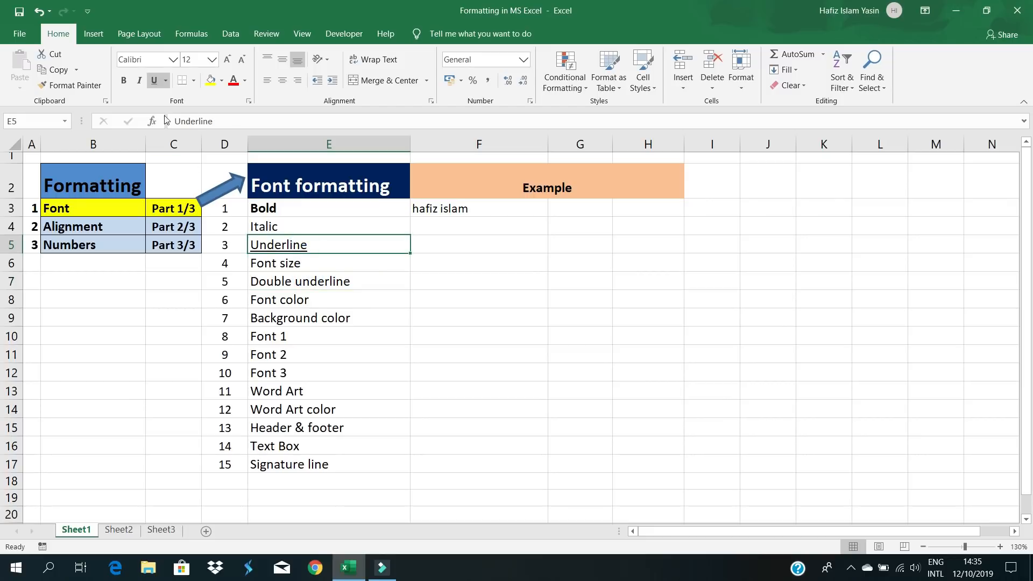
{"action": "left_click", "coordinate": [154, 82]}
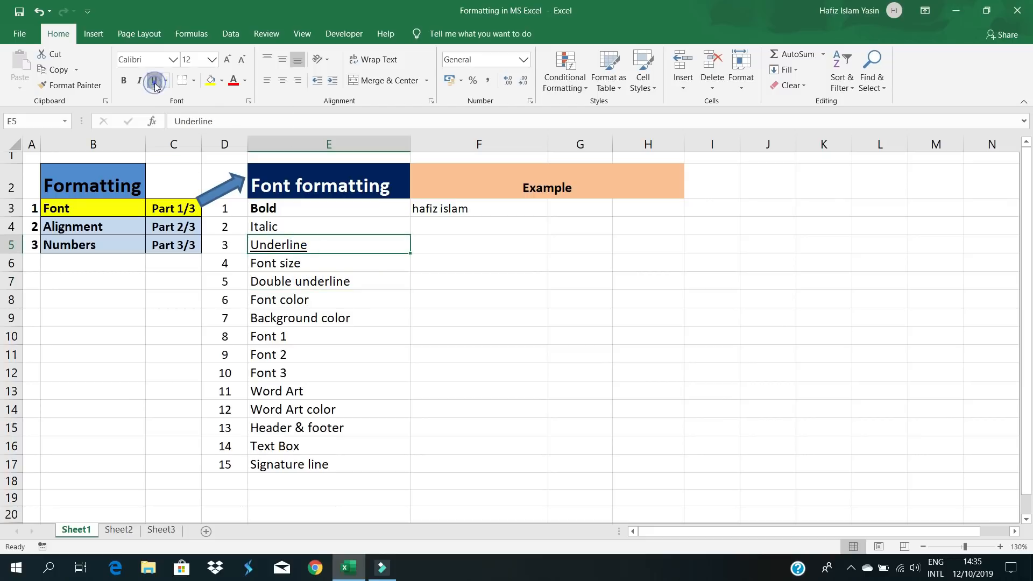
{"action": "left_click", "coordinate": [302, 282]}
{"action": "left_click", "coordinate": [303, 245]}
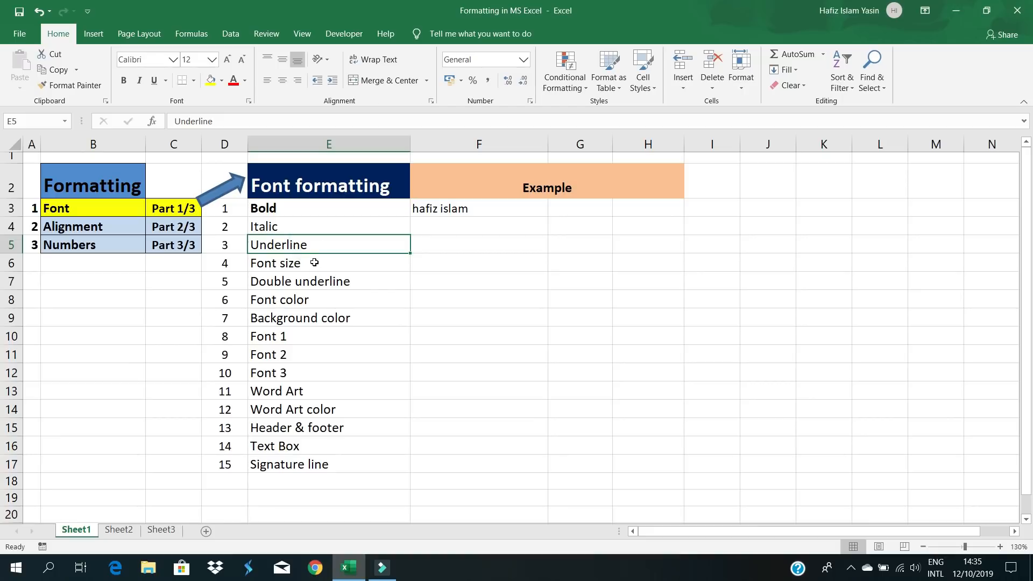
{"action": "key", "text": "ctrl+u"}
{"action": "left_click", "coordinate": [309, 299]}
{"action": "left_click", "coordinate": [290, 246]}
{"action": "key", "text": "ctrl+u"}
{"action": "left_click", "coordinate": [344, 304]}
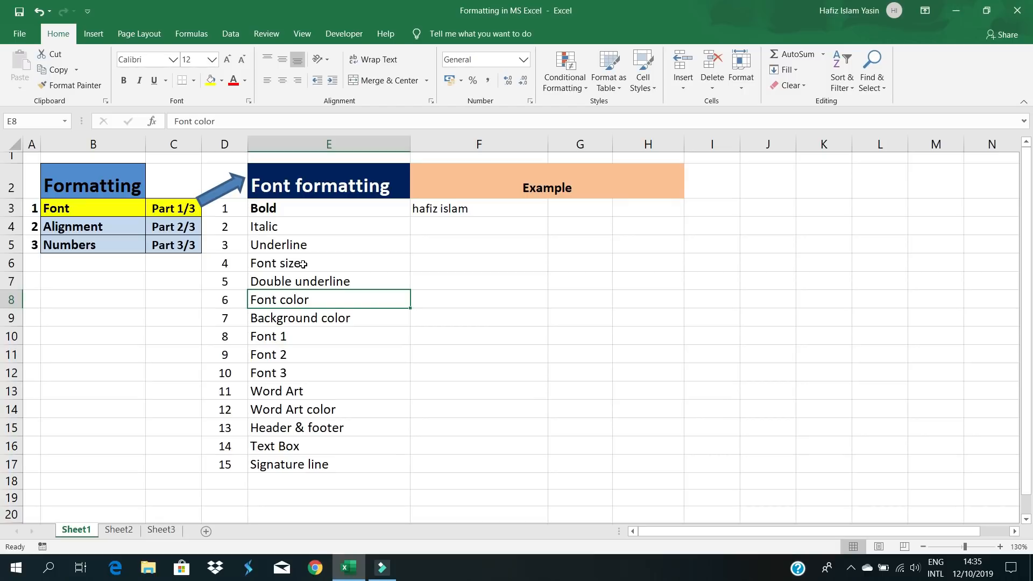
{"action": "left_click", "coordinate": [303, 264]}
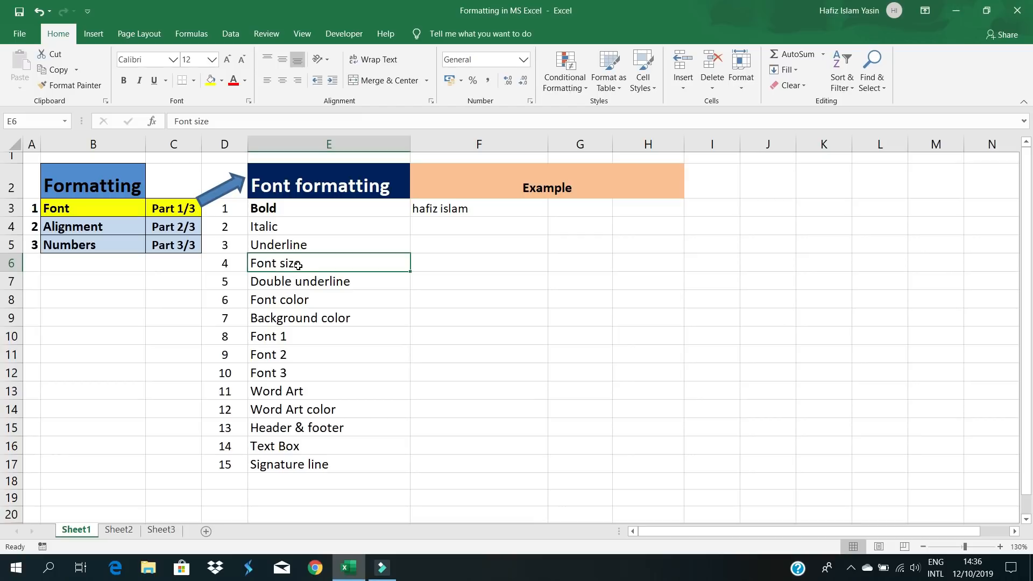
{"action": "left_click", "coordinate": [227, 59]}
{"action": "left_click", "coordinate": [227, 59]}
{"action": "left_click", "coordinate": [227, 60]}
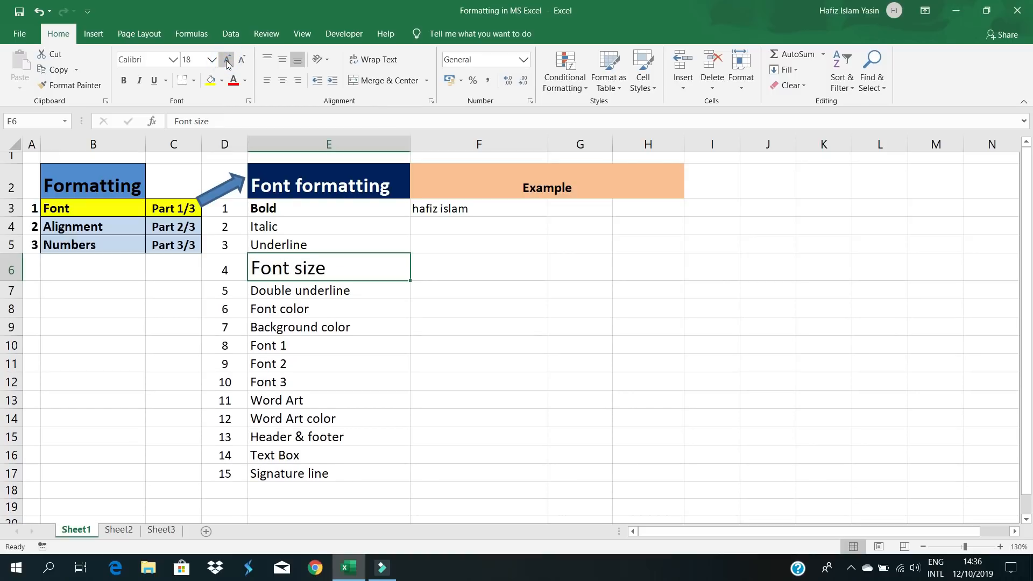
{"action": "left_click", "coordinate": [240, 63]}
{"action": "left_click", "coordinate": [240, 62]}
{"action": "left_click", "coordinate": [240, 62]}
{"action": "left_click", "coordinate": [240, 63]}
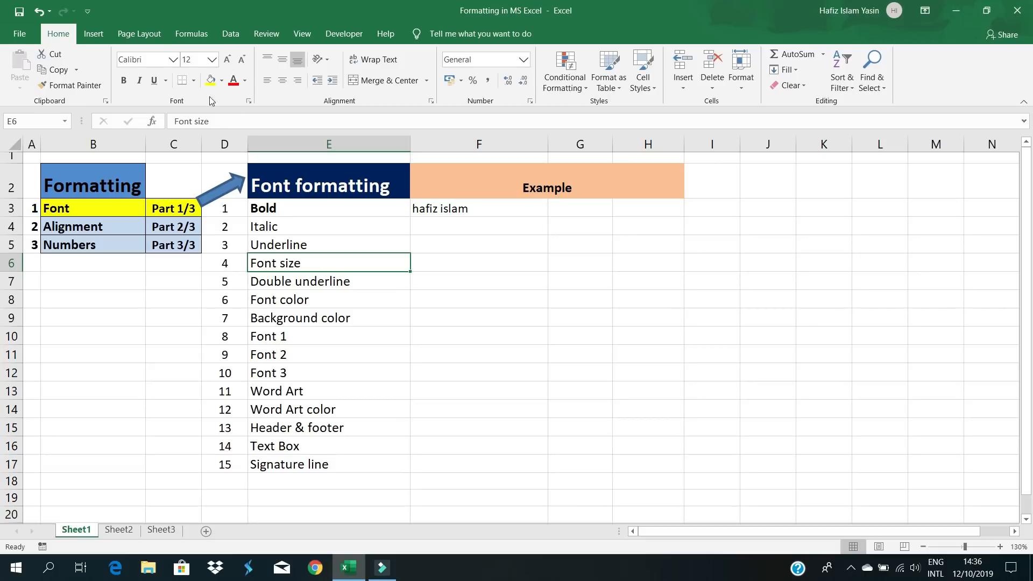
{"action": "left_click", "coordinate": [213, 64]}
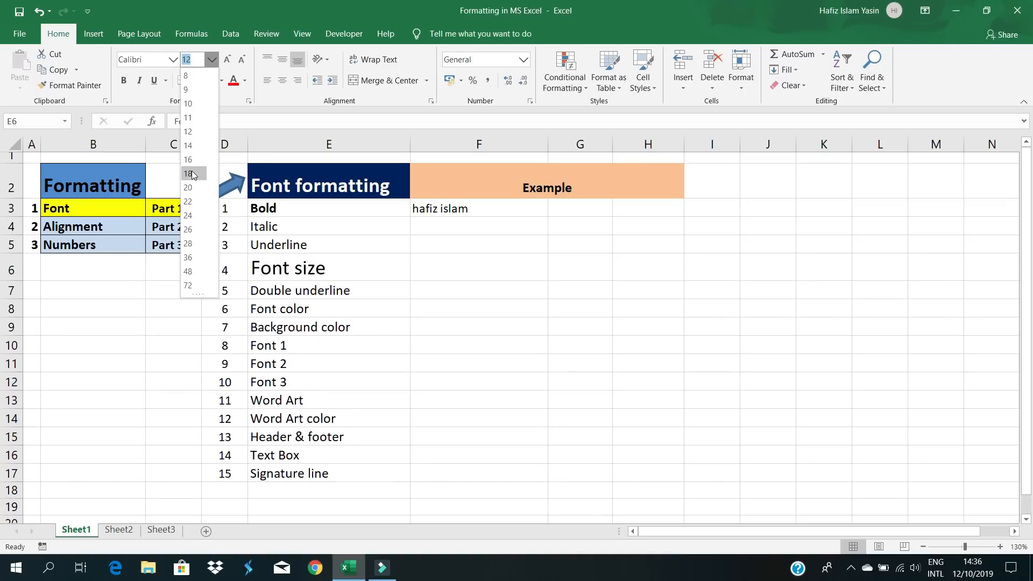
{"action": "left_click", "coordinate": [190, 215]}
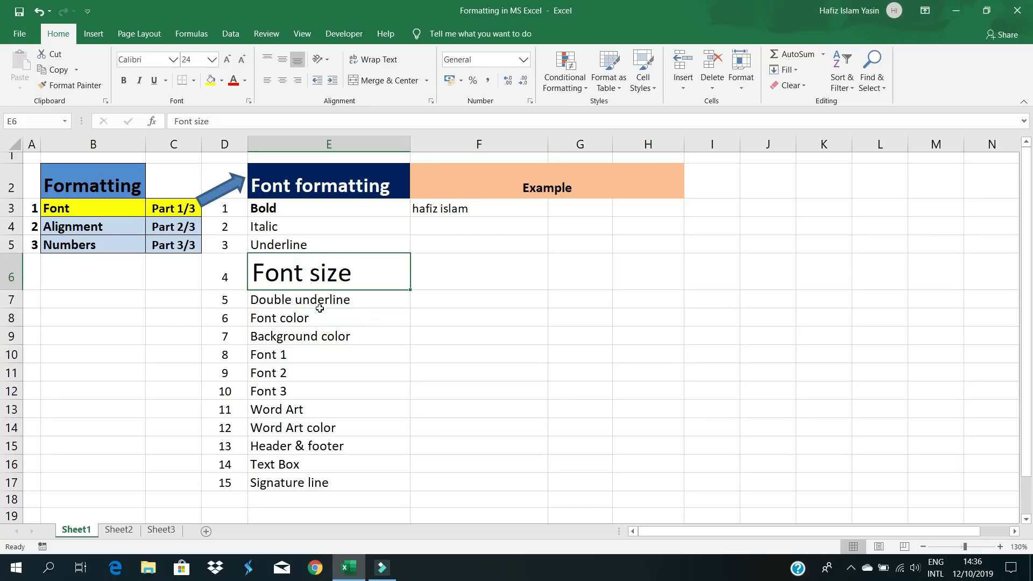
{"action": "left_click", "coordinate": [228, 60]}
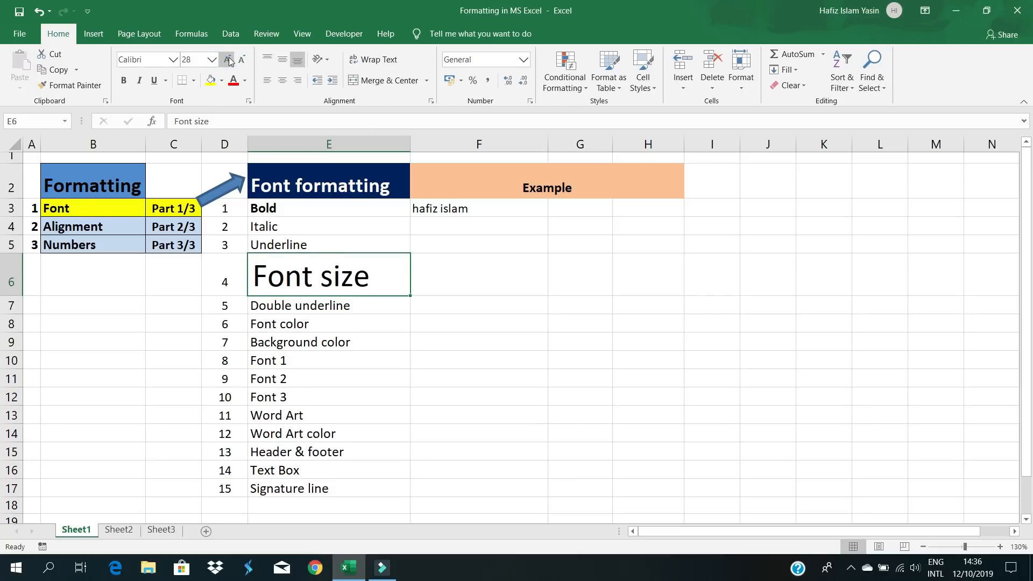
{"action": "left_click", "coordinate": [242, 60]}
{"action": "left_click", "coordinate": [242, 60]}
{"action": "left_click", "coordinate": [242, 59]}
{"action": "left_click", "coordinate": [242, 60]}
{"action": "left_click", "coordinate": [242, 60]}
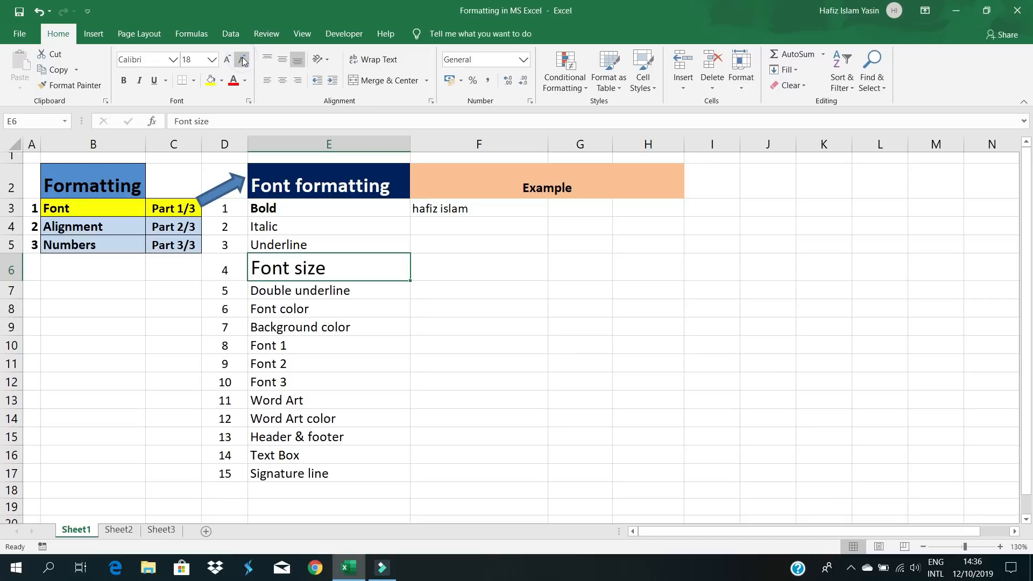
{"action": "left_click", "coordinate": [242, 59]}
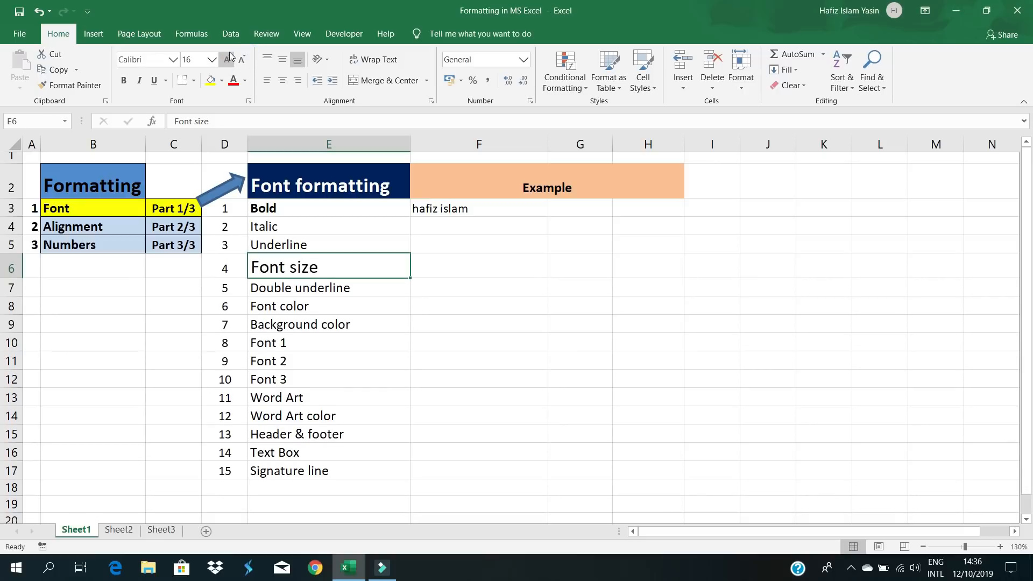
{"action": "left_click", "coordinate": [214, 62]}
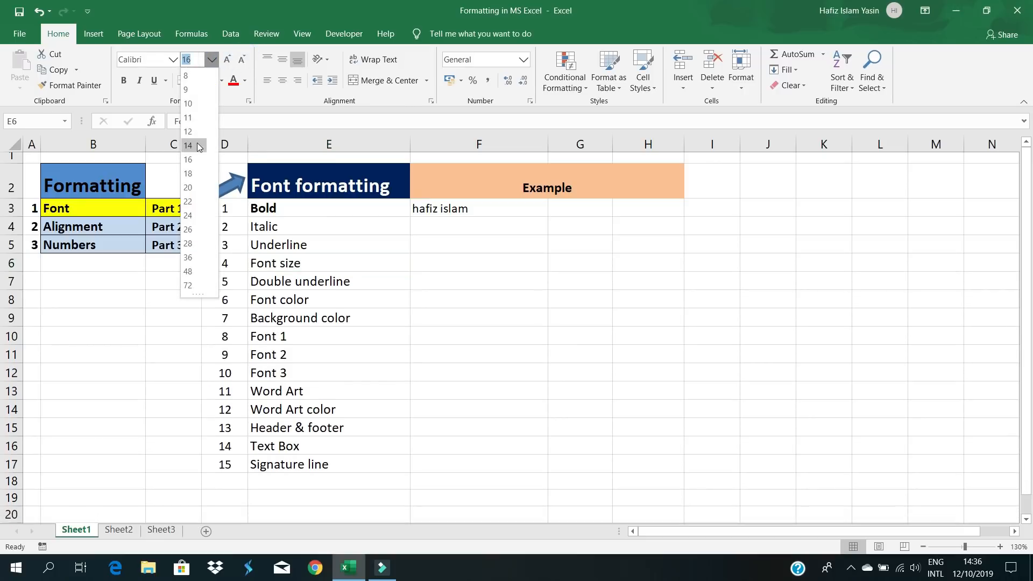
{"action": "left_click", "coordinate": [187, 117]}
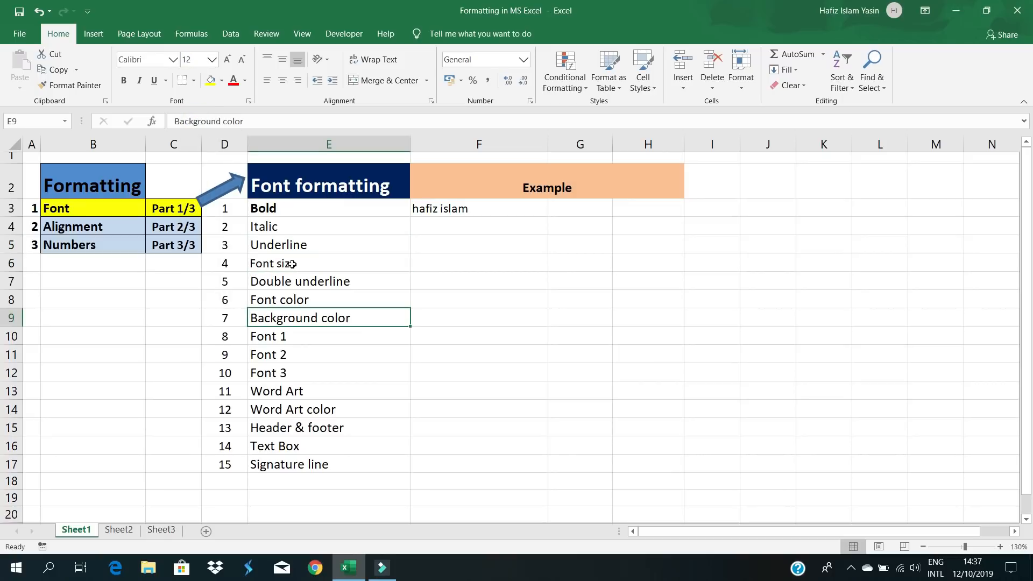
- Set font size 11, then double-underline the Double underline entry in E7
{"action": "left_click", "coordinate": [212, 60]}
{"action": "left_click", "coordinate": [195, 117]}
{"action": "left_click", "coordinate": [334, 299]}
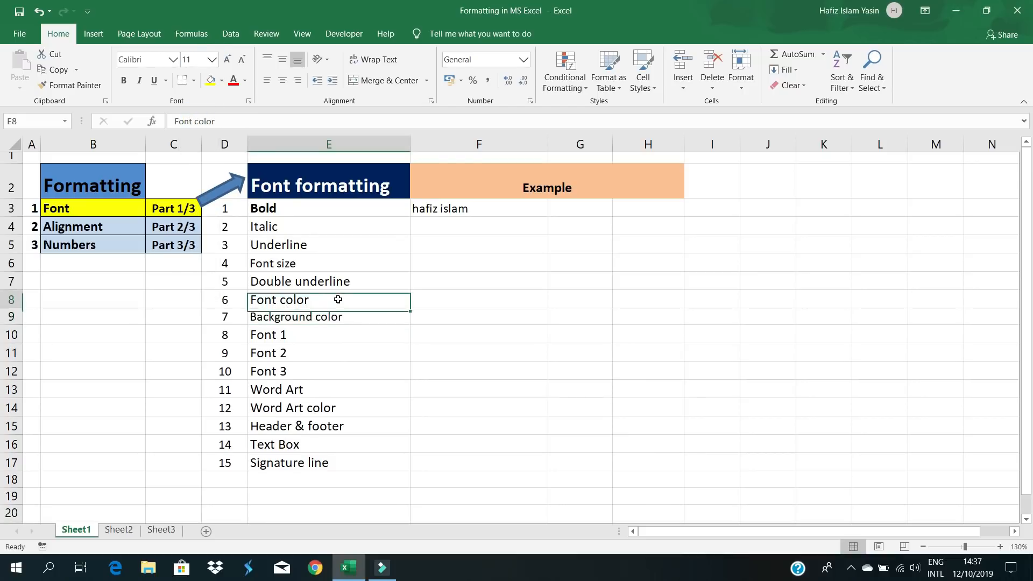
{"action": "left_click", "coordinate": [286, 284]}
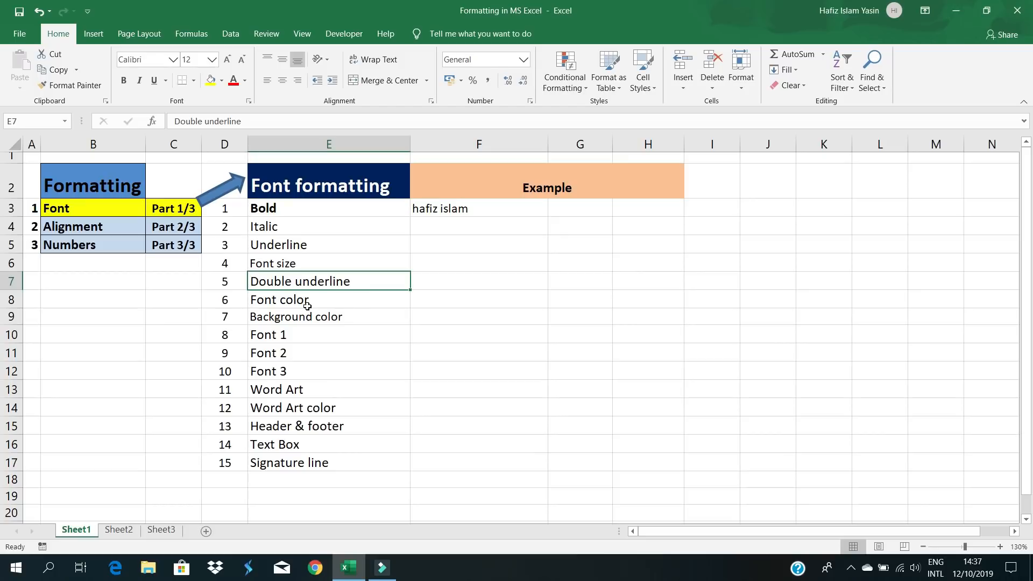
{"action": "left_click", "coordinate": [165, 81]}
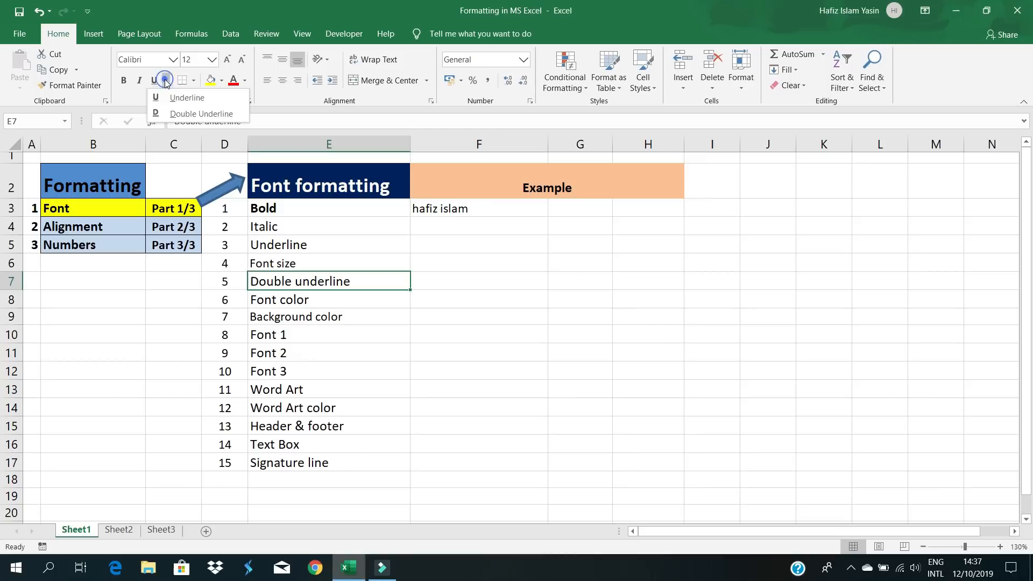
{"action": "left_click", "coordinate": [187, 114]}
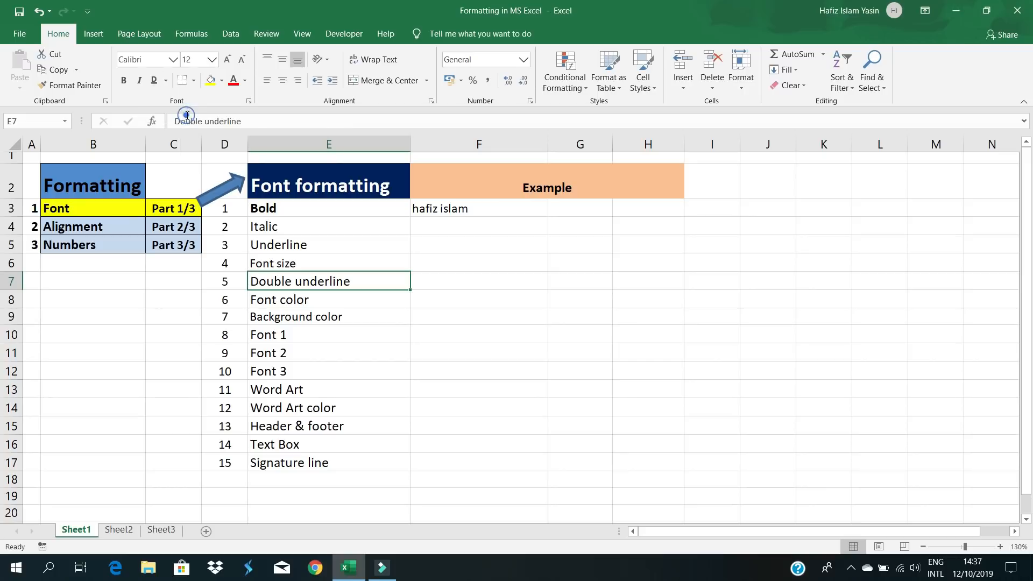
{"action": "left_click", "coordinate": [299, 333]}
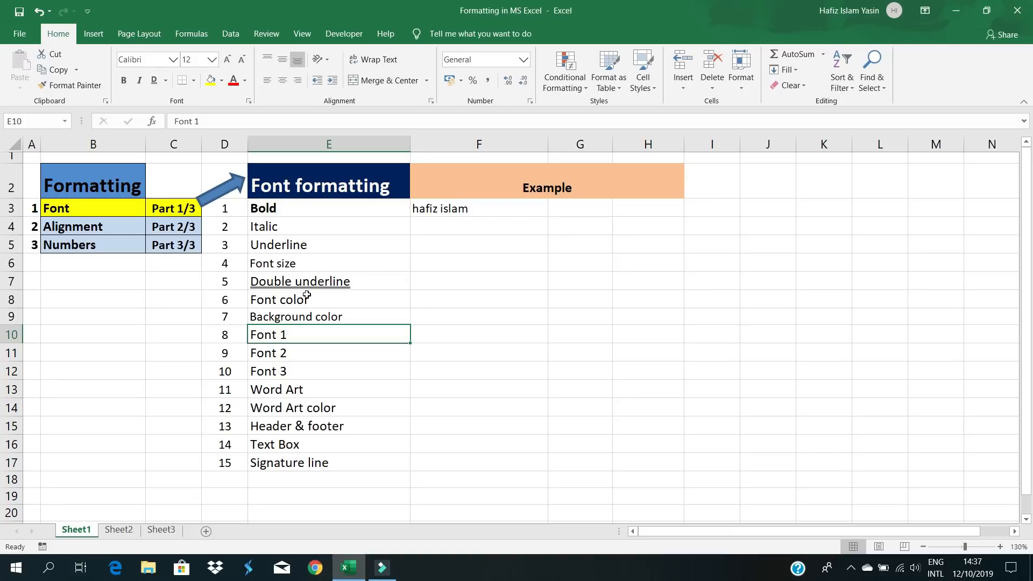
- Remove the double underline from E7 so it is plain text again
{"action": "left_click", "coordinate": [307, 283]}
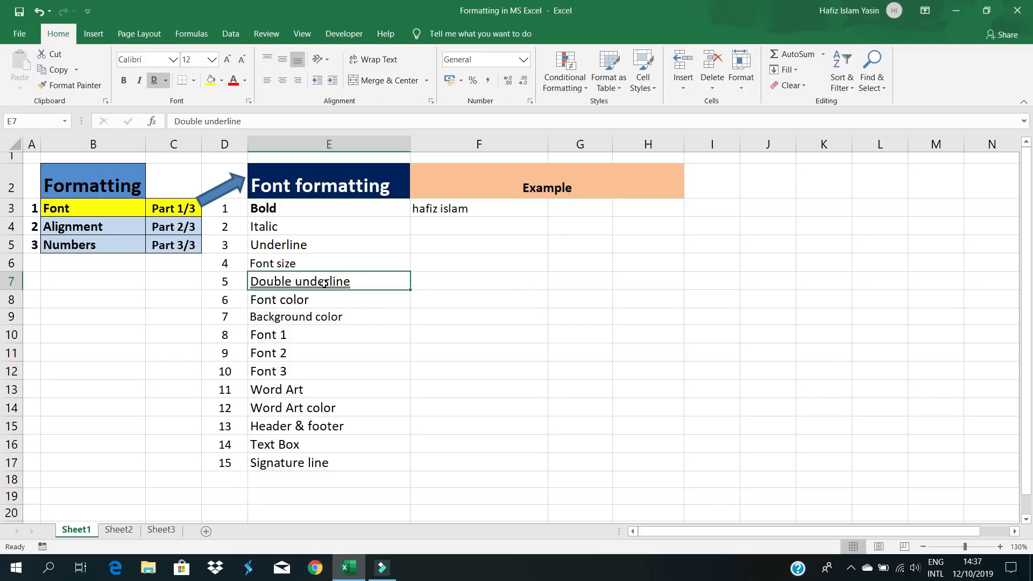
{"action": "left_click", "coordinate": [323, 300]}
{"action": "left_click", "coordinate": [341, 281]}
{"action": "left_click", "coordinate": [165, 80]}
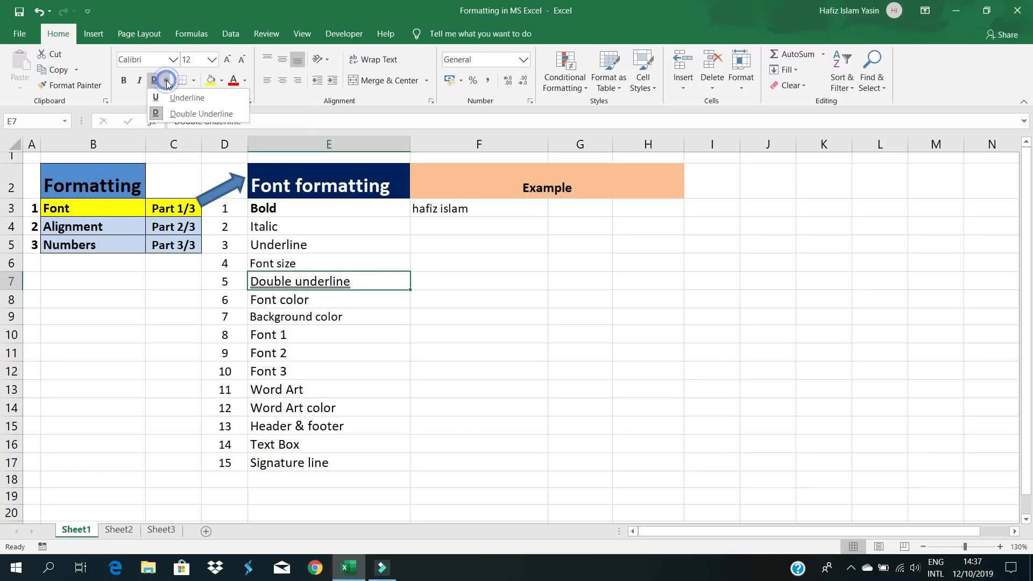
{"action": "left_click", "coordinate": [181, 114]}
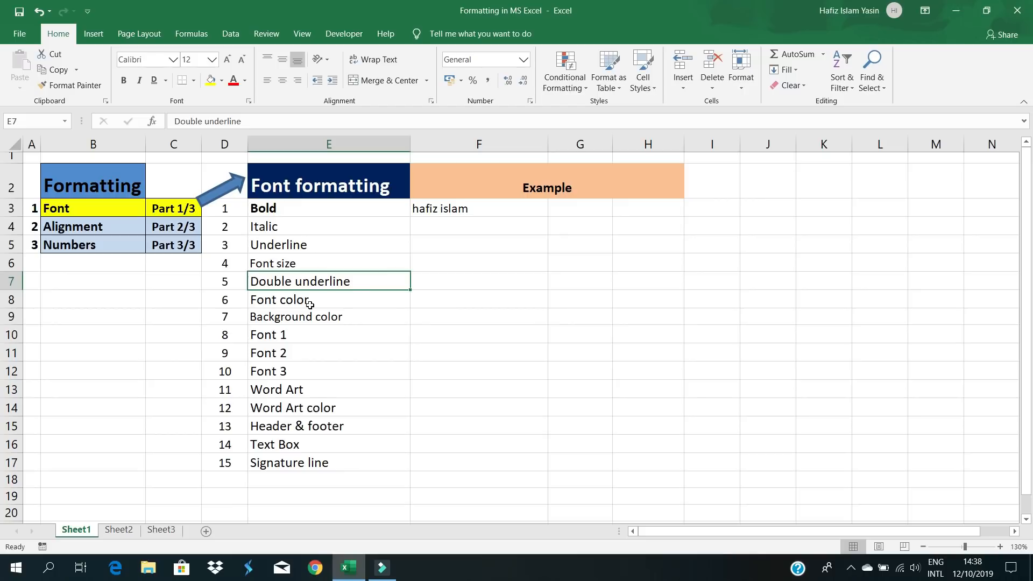
- Colour the Font color entry in E8 with a custom blue from More Colors
{"action": "left_click", "coordinate": [310, 304]}
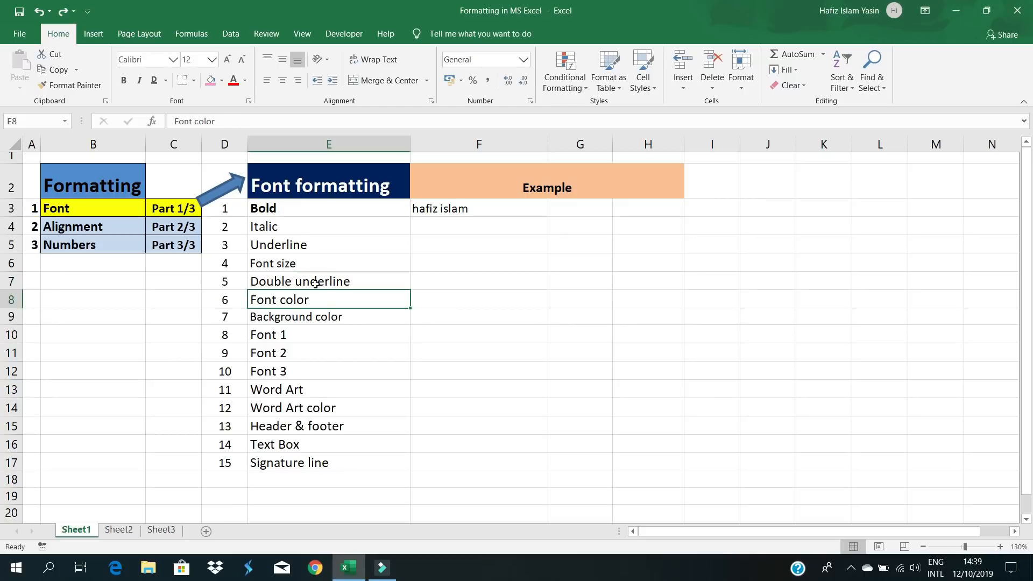
{"action": "left_click", "coordinate": [315, 372]}
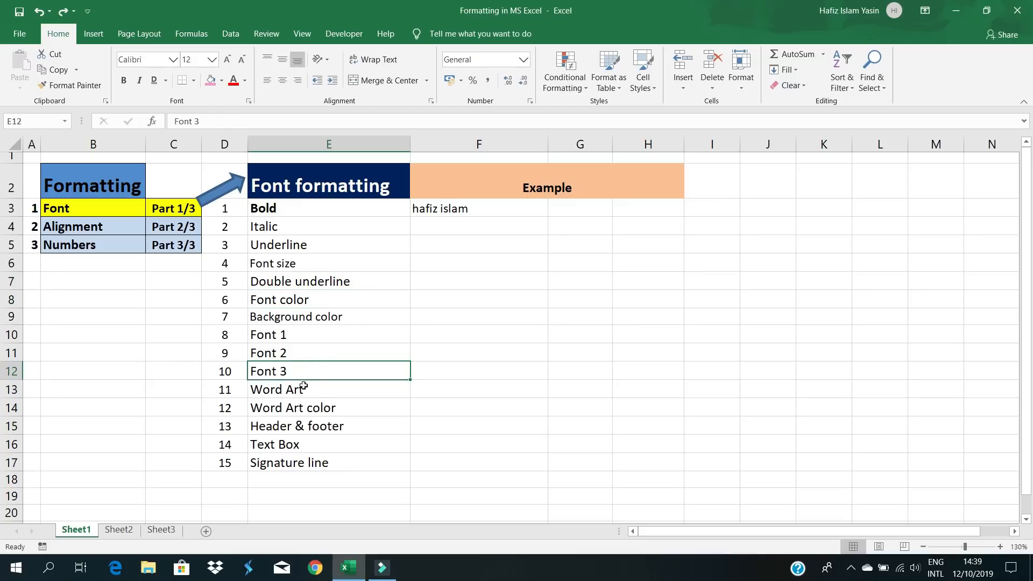
{"action": "left_click", "coordinate": [289, 303]}
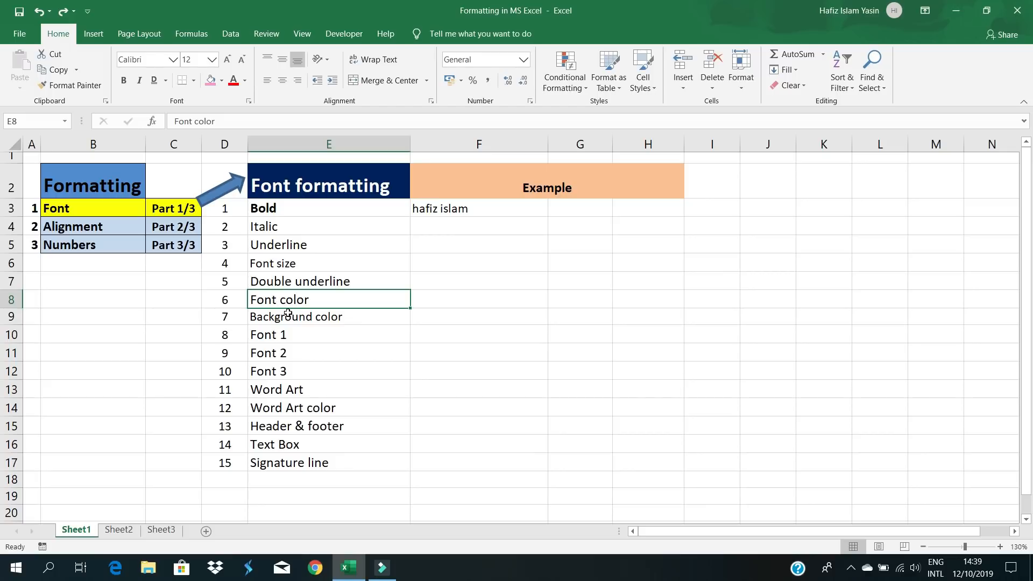
{"action": "left_click", "coordinate": [246, 81]}
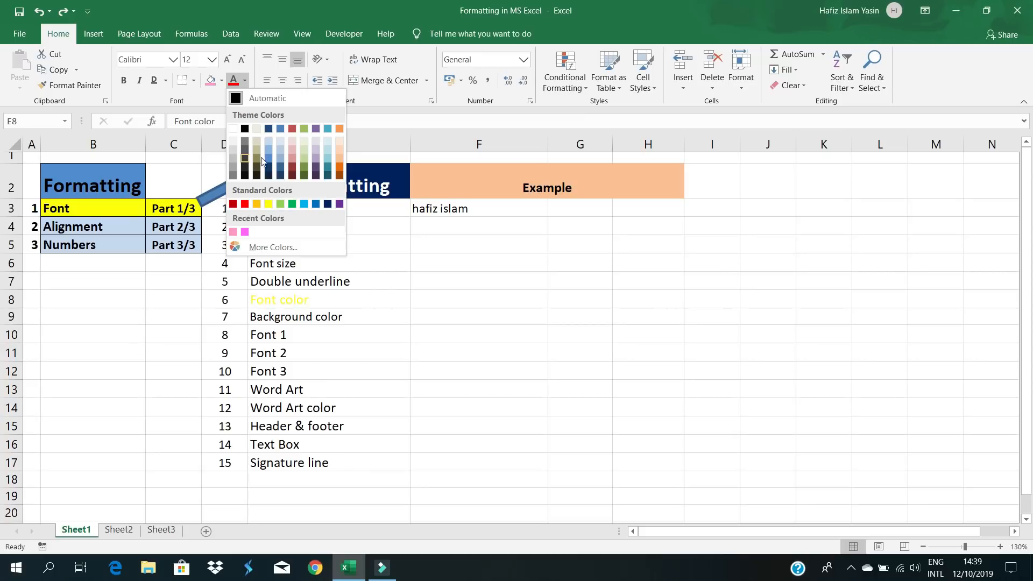
{"action": "left_click", "coordinate": [260, 248]}
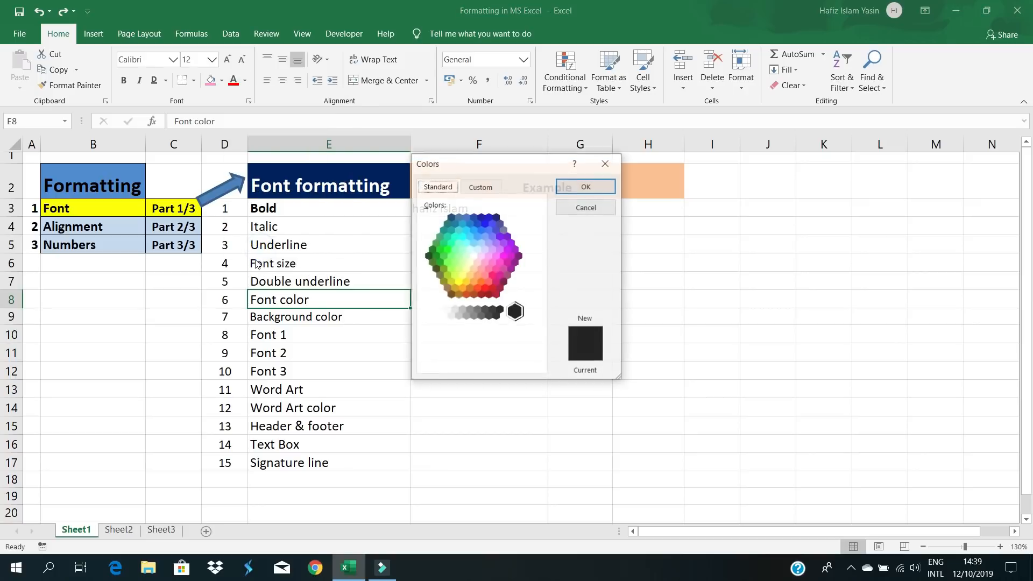
{"action": "left_click", "coordinate": [485, 250]}
{"action": "left_click", "coordinate": [464, 236]}
{"action": "left_click", "coordinate": [488, 229]}
{"action": "left_click", "coordinate": [575, 187]}
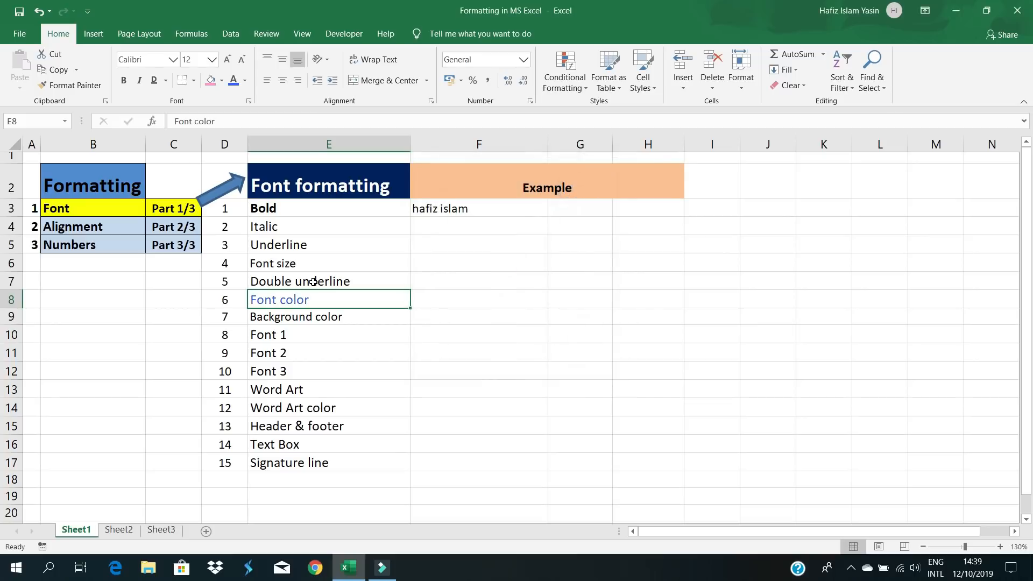
- Change E8's text to a dark blue theme colour
{"action": "left_click", "coordinate": [244, 80]}
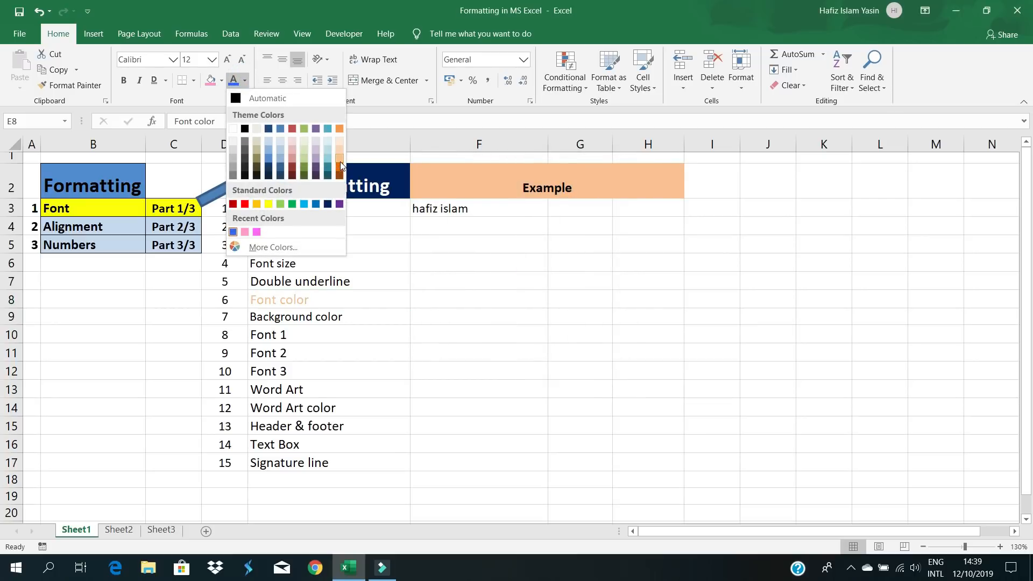
{"action": "left_click", "coordinate": [269, 169]}
{"action": "left_click", "coordinate": [330, 350]}
{"action": "left_click", "coordinate": [315, 298]}
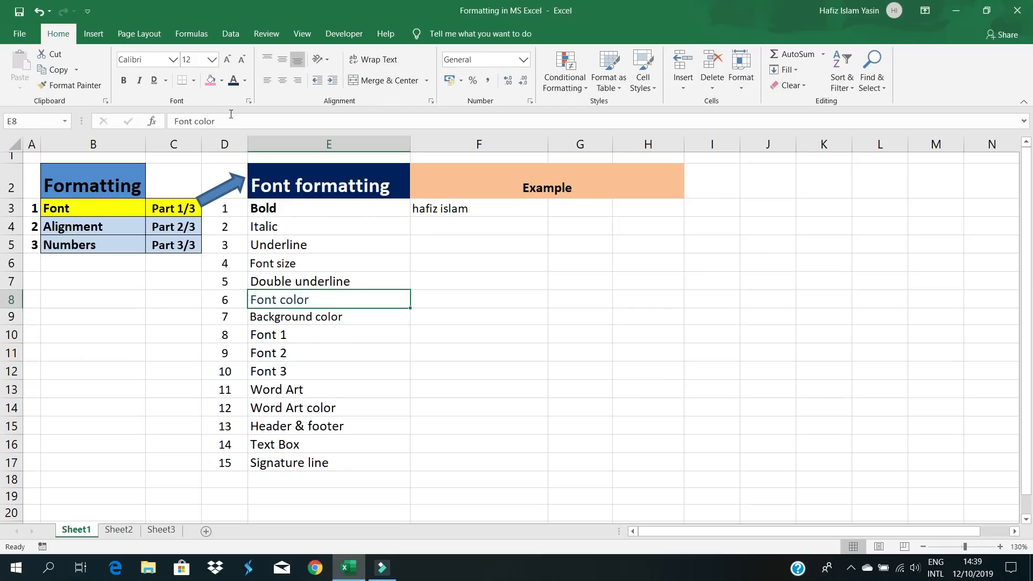
{"action": "left_click", "coordinate": [293, 320]}
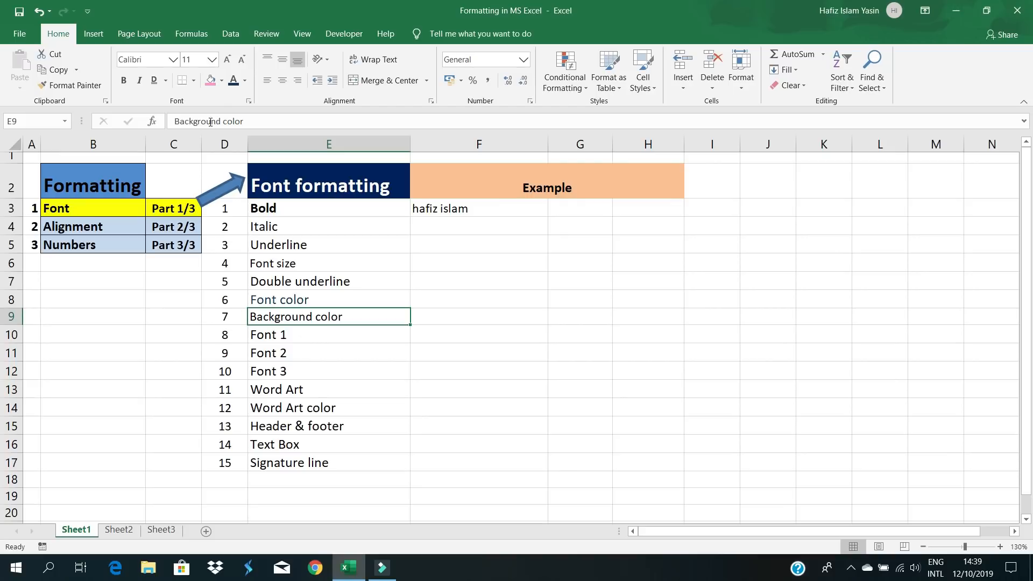
- Give the Background color cell E9 a dark red fill and white text
{"action": "left_click", "coordinate": [220, 82]}
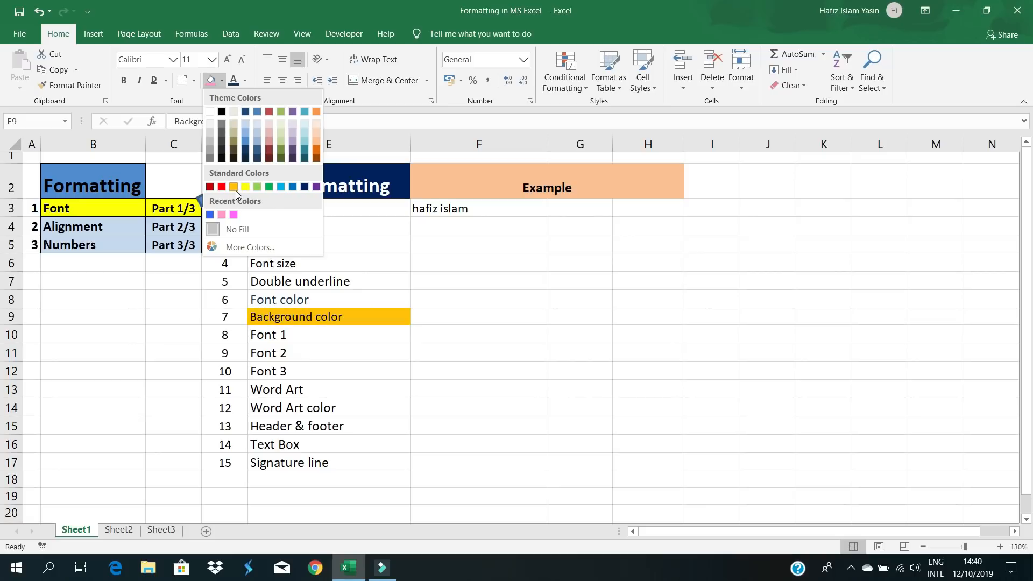
{"action": "left_click", "coordinate": [269, 154]}
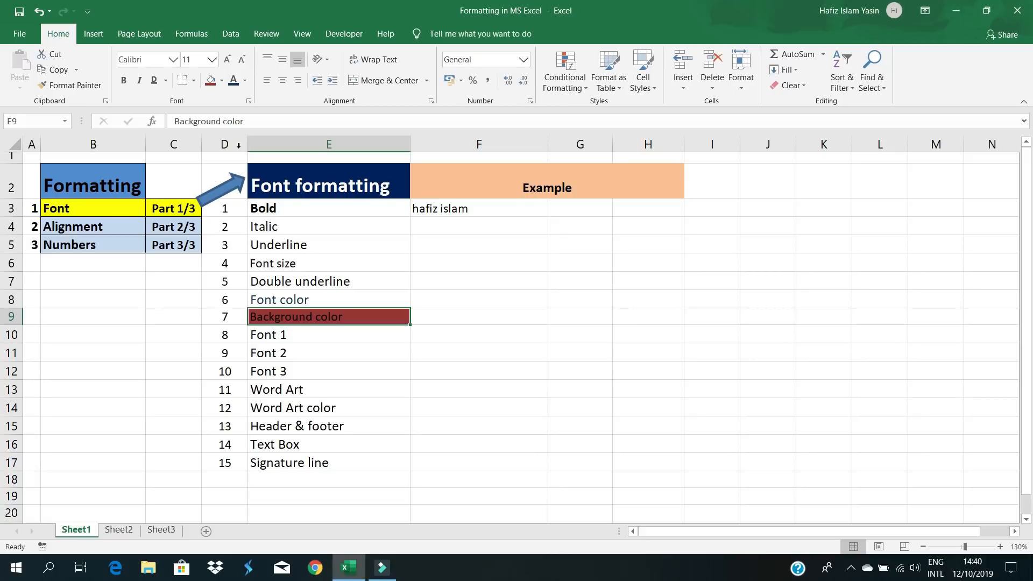
{"action": "left_click", "coordinate": [245, 82]}
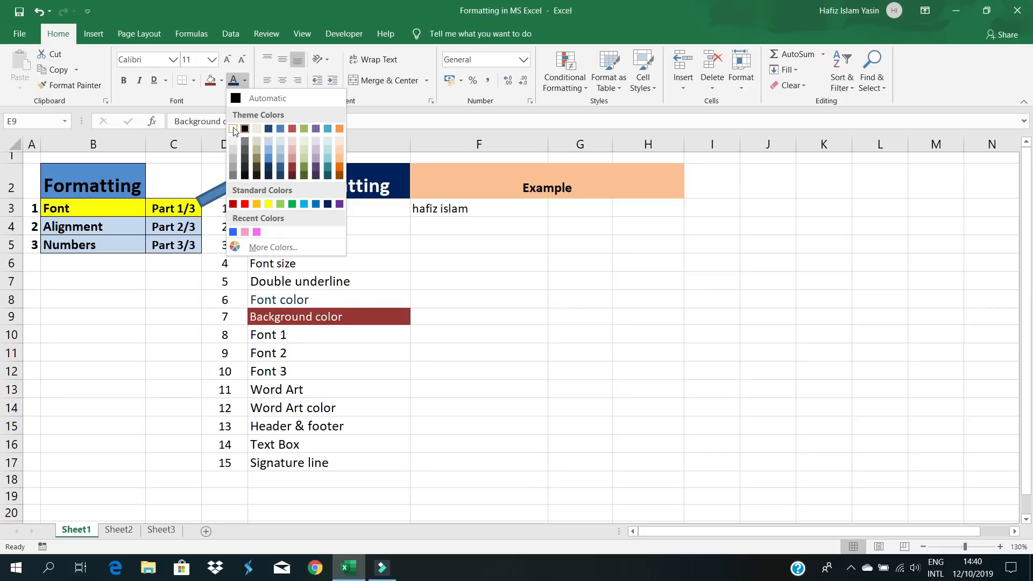
{"action": "left_click", "coordinate": [232, 129]}
{"action": "left_click", "coordinate": [296, 339]}
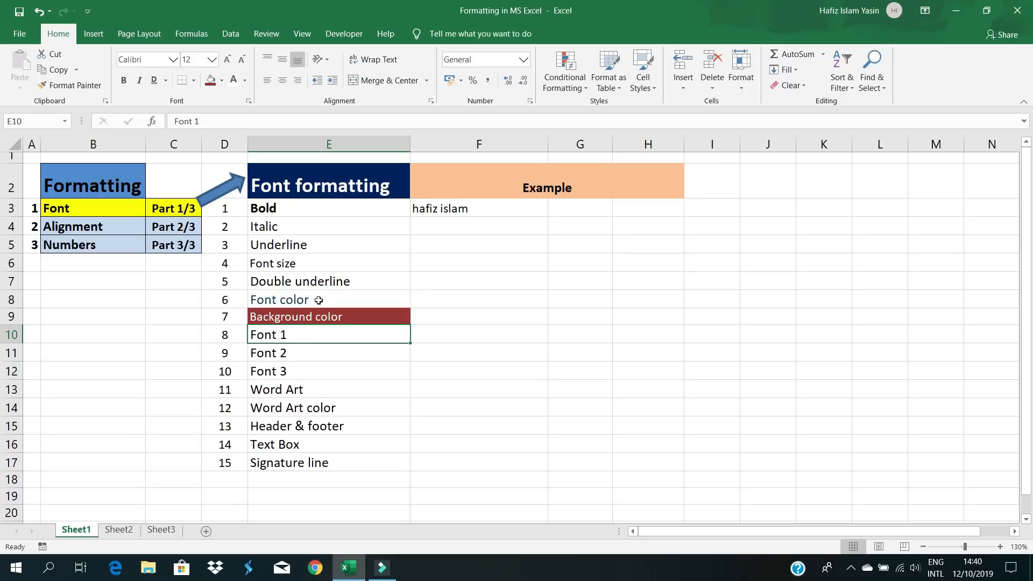
- Set Font 1 in E10 to Arial Rounded MT Bold and Font 2 in E11 to Bahnschrift Condensed
{"action": "left_click", "coordinate": [173, 59]}
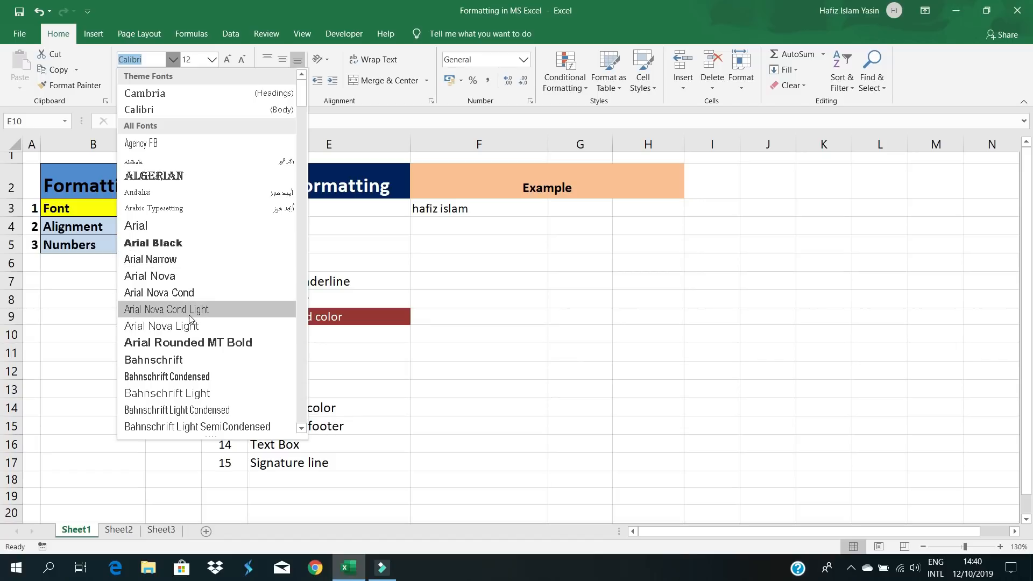
{"action": "left_click", "coordinate": [176, 341]}
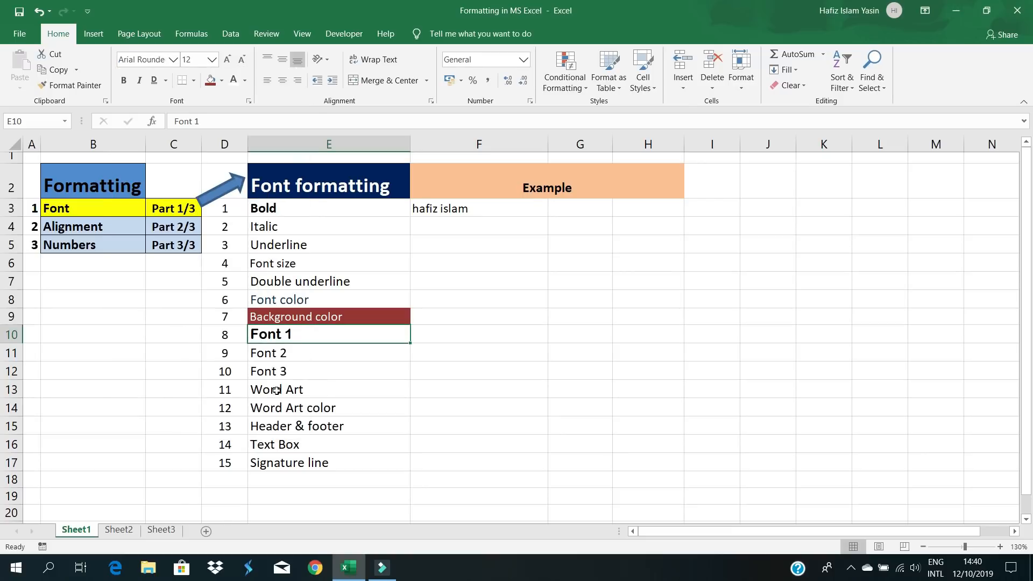
{"action": "left_click", "coordinate": [277, 353]}
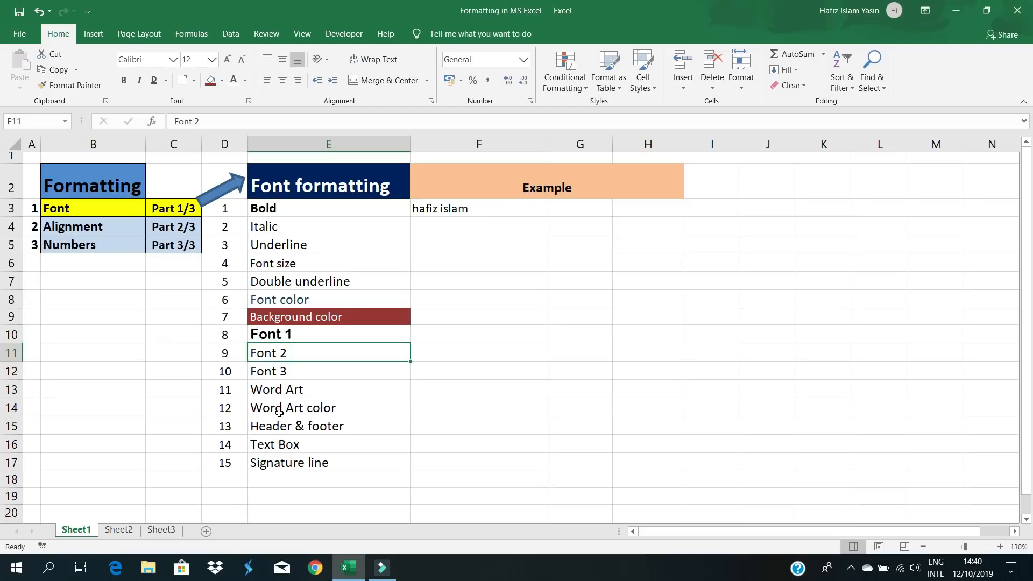
{"action": "left_click", "coordinate": [173, 59]}
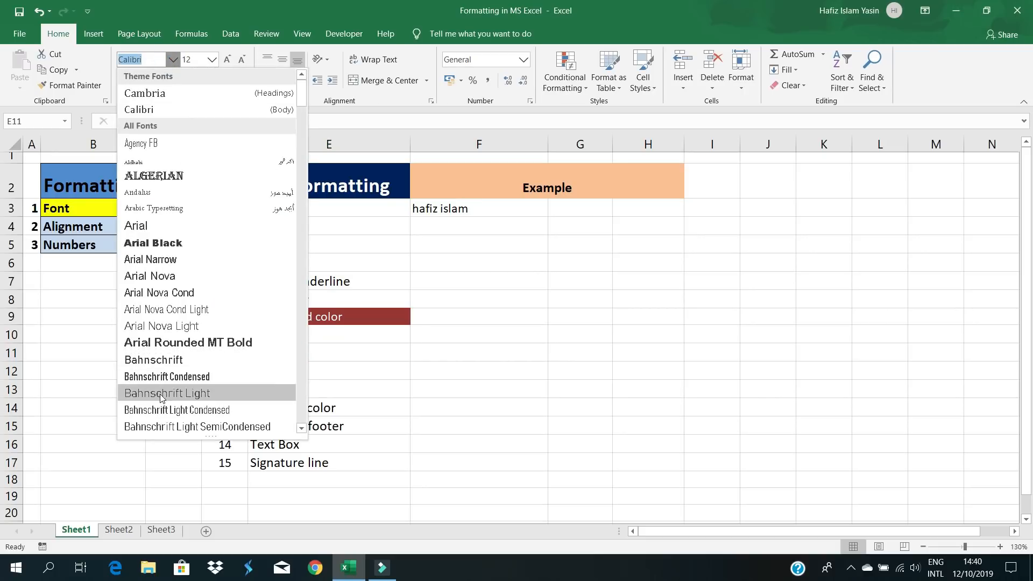
{"action": "left_click", "coordinate": [171, 377]}
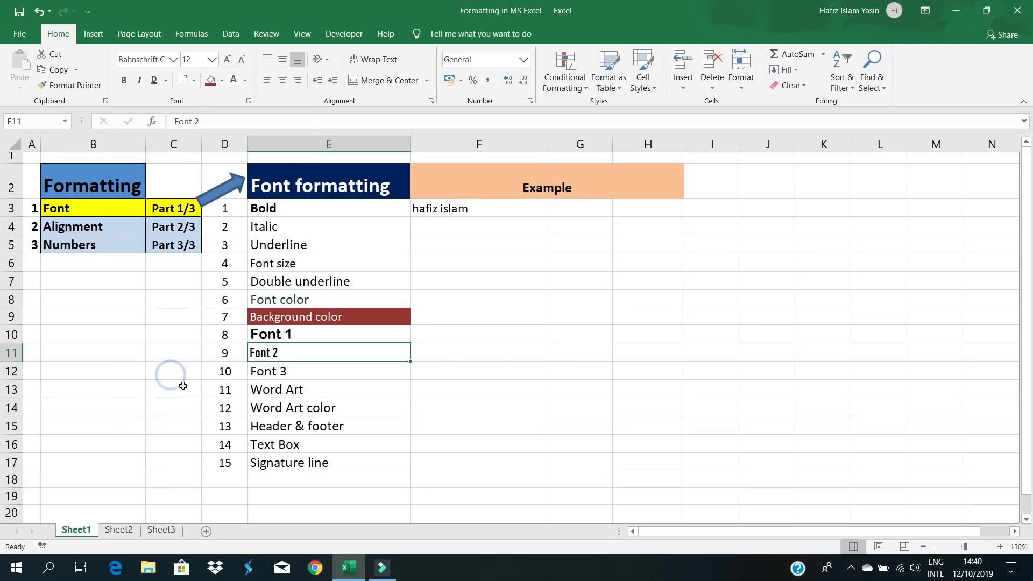
- Set Font 3 in E12 to Snap ITC
{"action": "left_click", "coordinate": [286, 370]}
{"action": "left_click", "coordinate": [172, 59]}
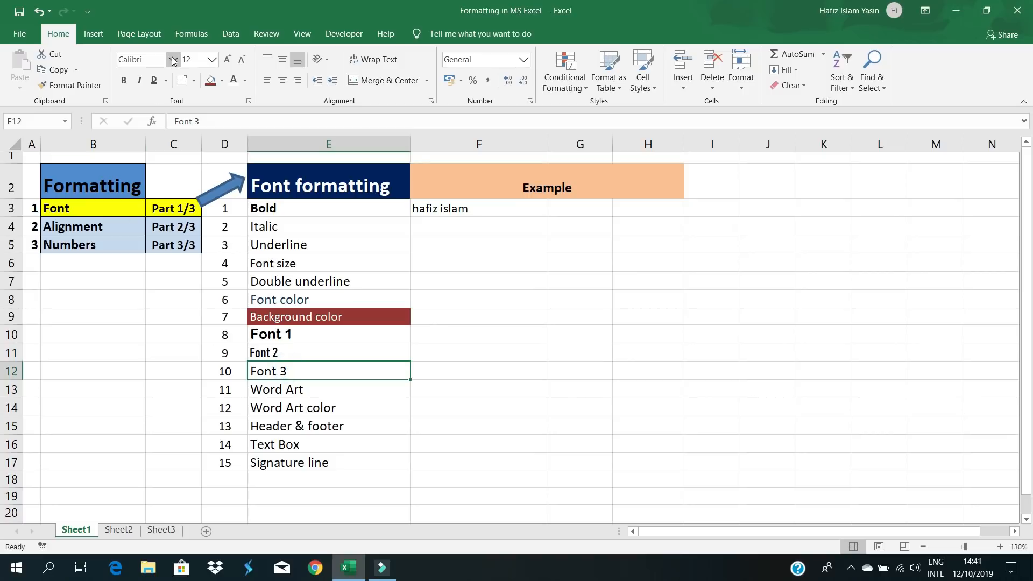
{"action": "left_click", "coordinate": [299, 93]}
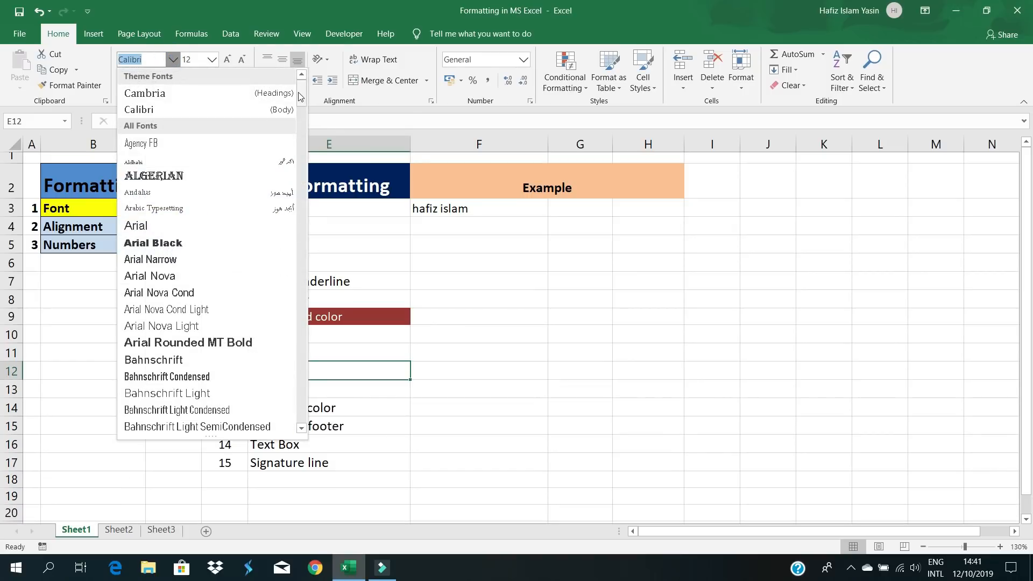
{"action": "scroll", "coordinate": [286, 242], "scroll_direction": "down", "scroll_amount": 20}
{"action": "scroll", "coordinate": [293, 373], "scroll_direction": "down", "scroll_amount": 15}
{"action": "scroll", "coordinate": [290, 376], "scroll_direction": "up", "scroll_amount": 8}
{"action": "scroll", "coordinate": [289, 379], "scroll_direction": "down", "scroll_amount": 4}
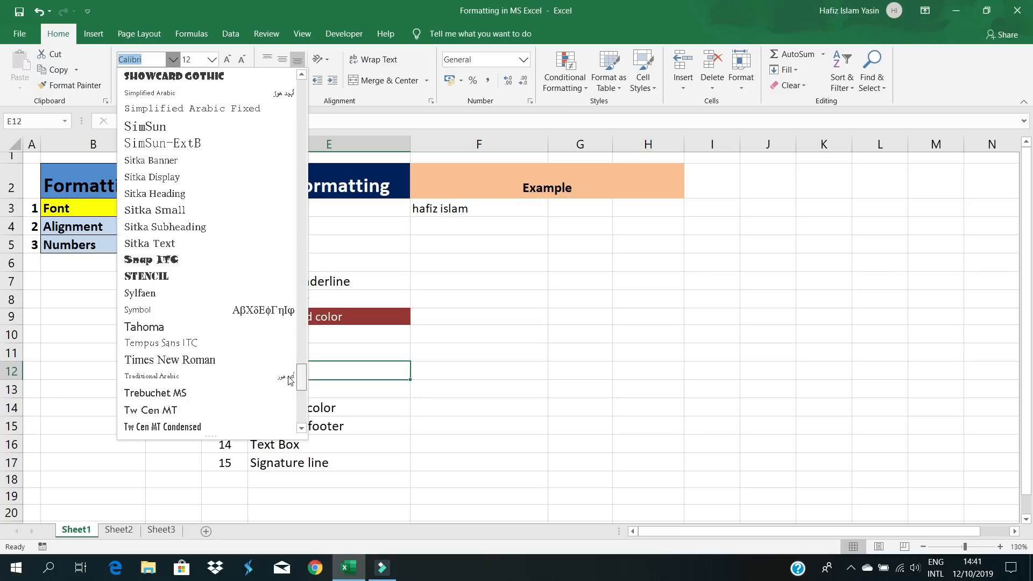
{"action": "left_click", "coordinate": [161, 260]}
{"action": "left_click", "coordinate": [424, 375]}
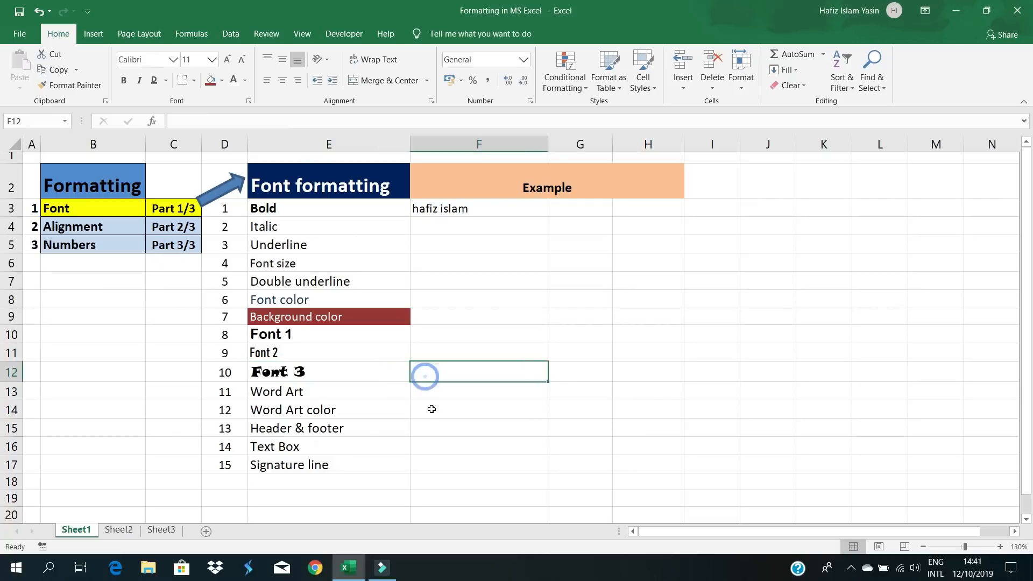
- With the Word Art entry in E13 selected, open the WordArt gallery under Insert > Text
{"action": "left_click", "coordinate": [306, 391]}
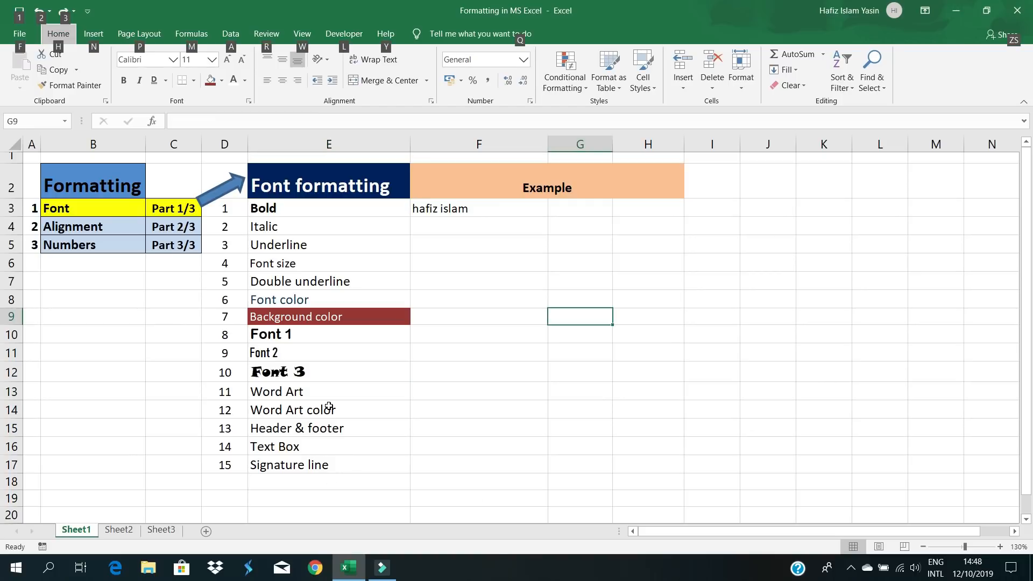
{"action": "left_click", "coordinate": [304, 391]}
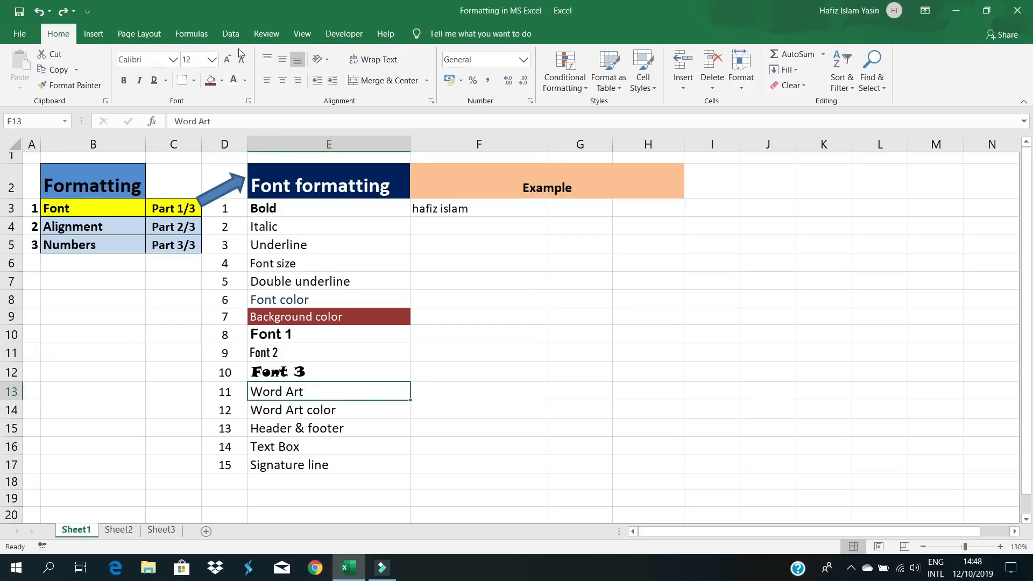
{"action": "left_click", "coordinate": [93, 35]}
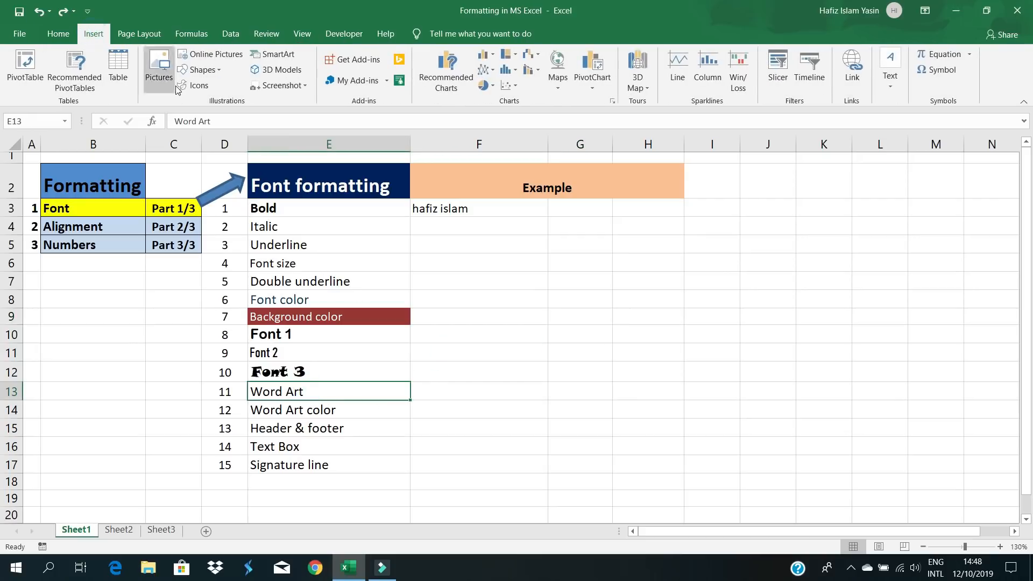
{"action": "left_click", "coordinate": [892, 84]}
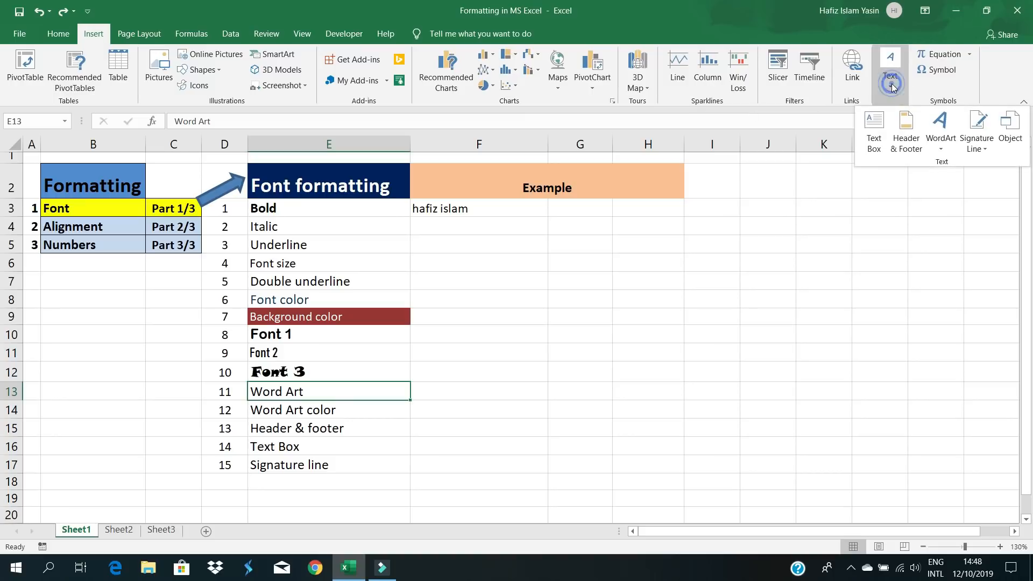
{"action": "left_click", "coordinate": [941, 147]}
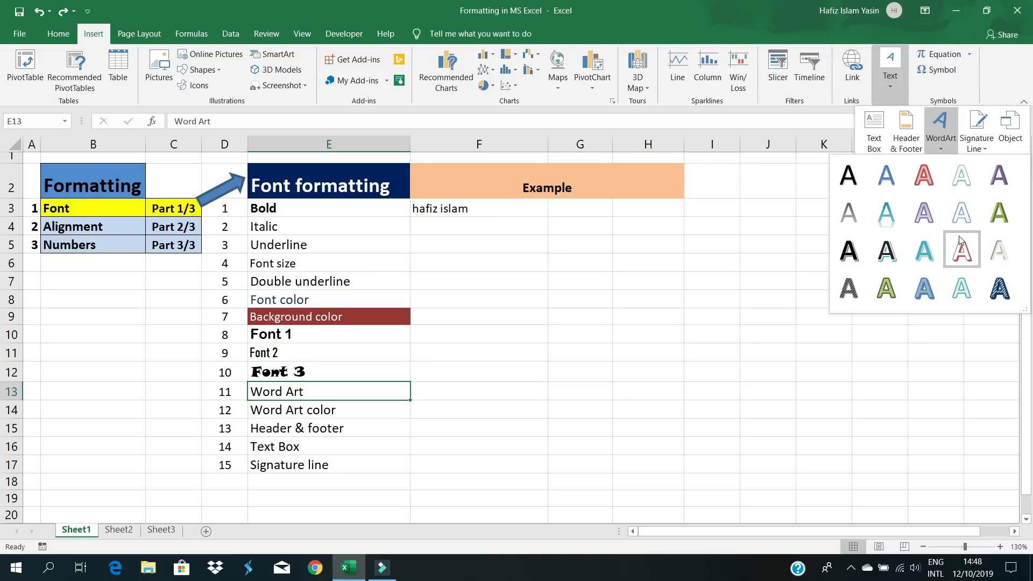
- Insert a blue striped WordArt reading 'income statement' and move it beside the Example heading
{"action": "left_click", "coordinate": [989, 296]}
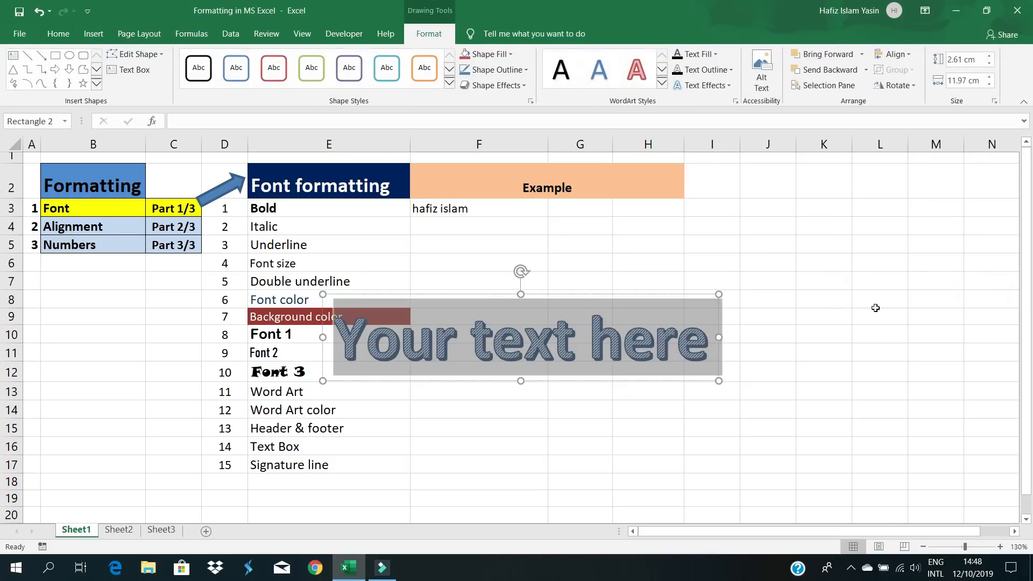
{"action": "left_click", "coordinate": [554, 347]}
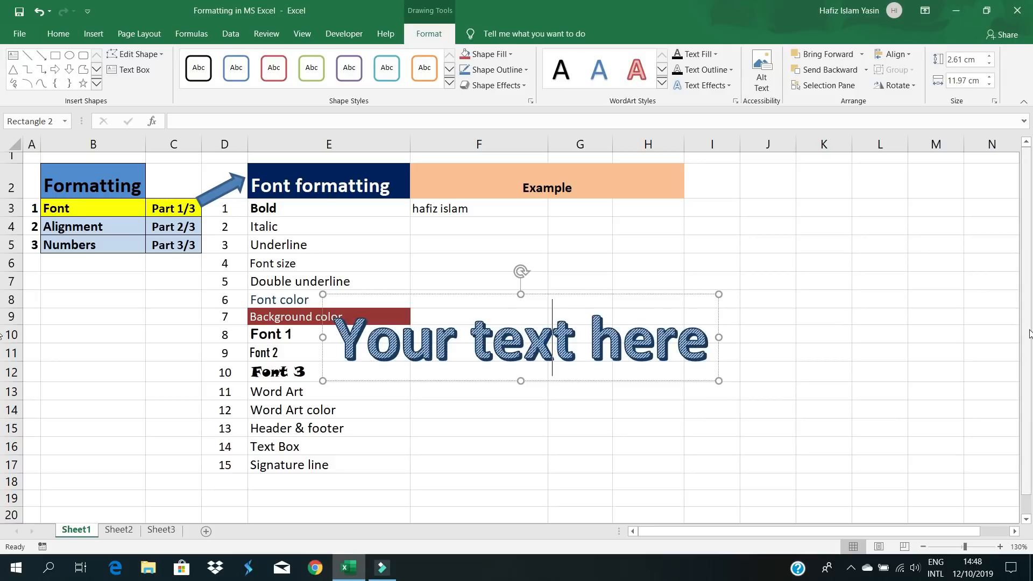
{"action": "key", "text": "Right"}
{"action": "key", "text": "Right"}
{"action": "key", "text": "Right"}
{"action": "key", "text": "Right"}
{"action": "key", "text": "Right"}
{"action": "key", "text": "Right"}
{"action": "key", "text": "BackSpace"}
{"action": "key", "text": "BackSpace"}
{"action": "key", "text": "BackSpace"}
{"action": "key", "text": "BackSpace"}
{"action": "key", "text": "BackSpace"}
{"action": "key", "text": "BackSpace"}
{"action": "key", "text": "BackSpace"}
{"action": "key", "text": "BackSpace"}
{"action": "key", "text": "BackSpace"}
{"action": "key", "text": "BackSpace"}
{"action": "key", "text": "BackSpace"}
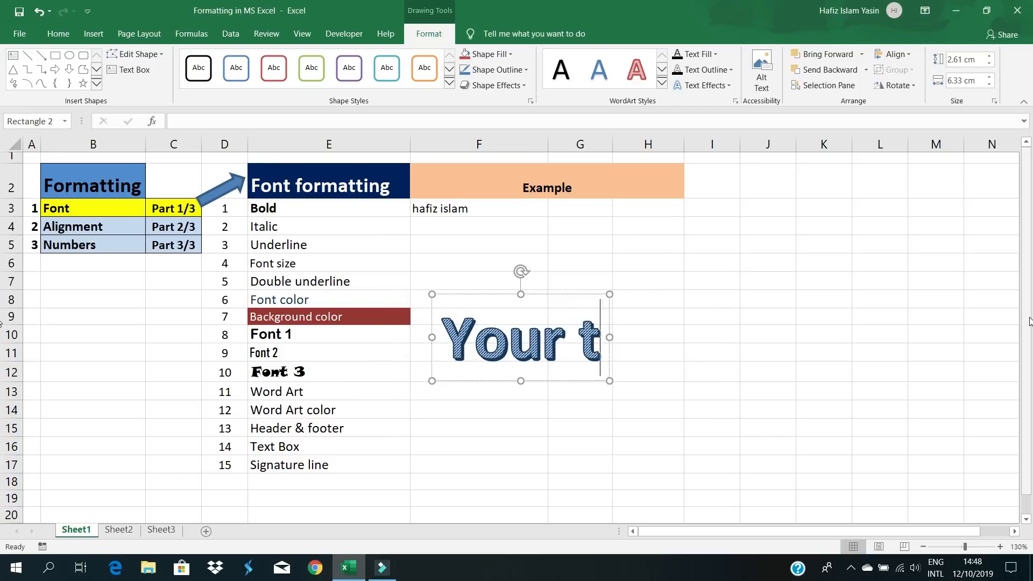
{"action": "key", "text": "BackSpace"}
{"action": "key", "text": "BackSpace"}
{"action": "key", "text": "BackSpace"}
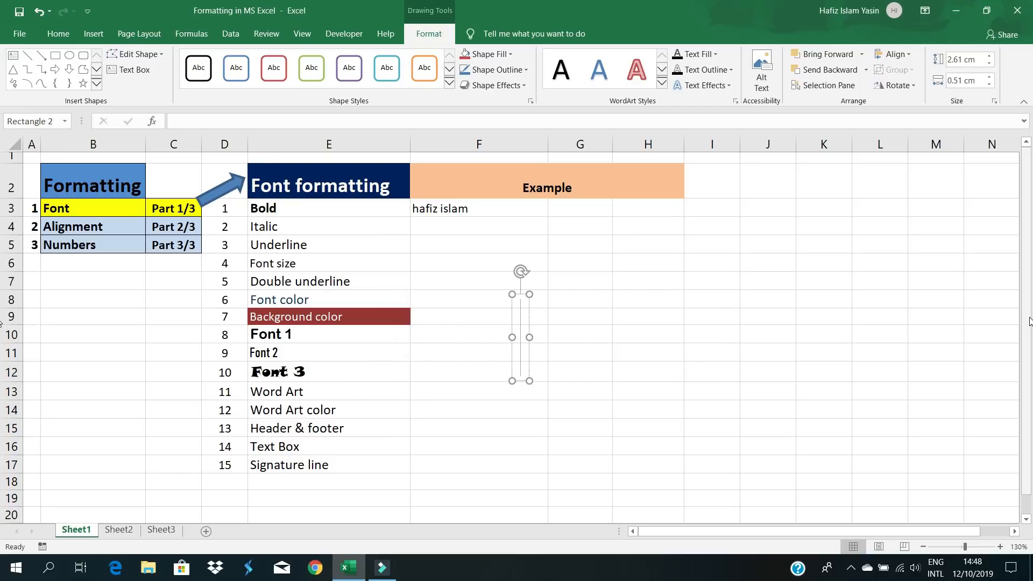
{"action": "type", "text": "ico"}
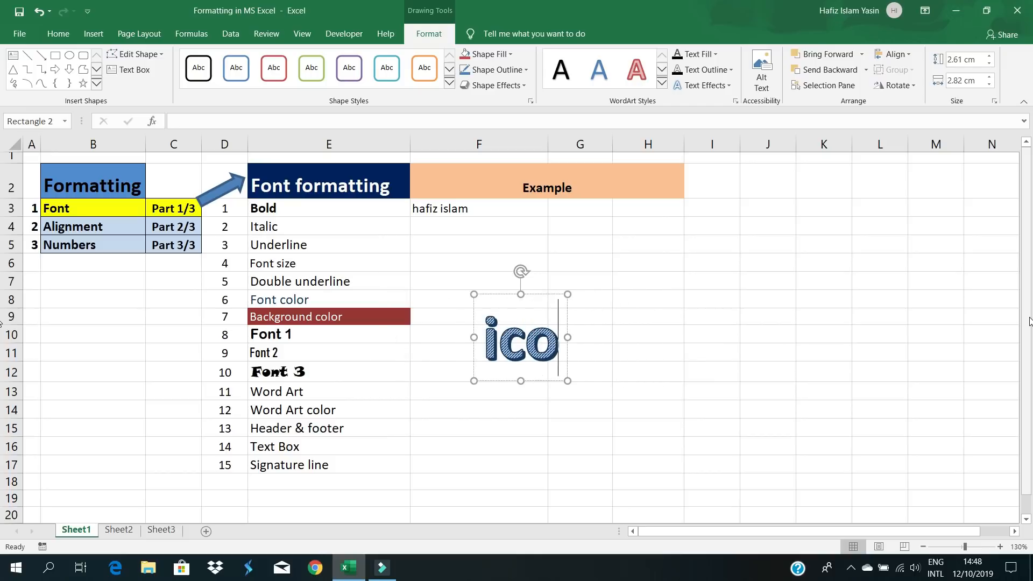
{"action": "key", "text": "BackSpace"}
{"action": "key", "text": "BackSpace"}
{"action": "key", "text": "BackSpace"}
{"action": "type", "text": "incom"}
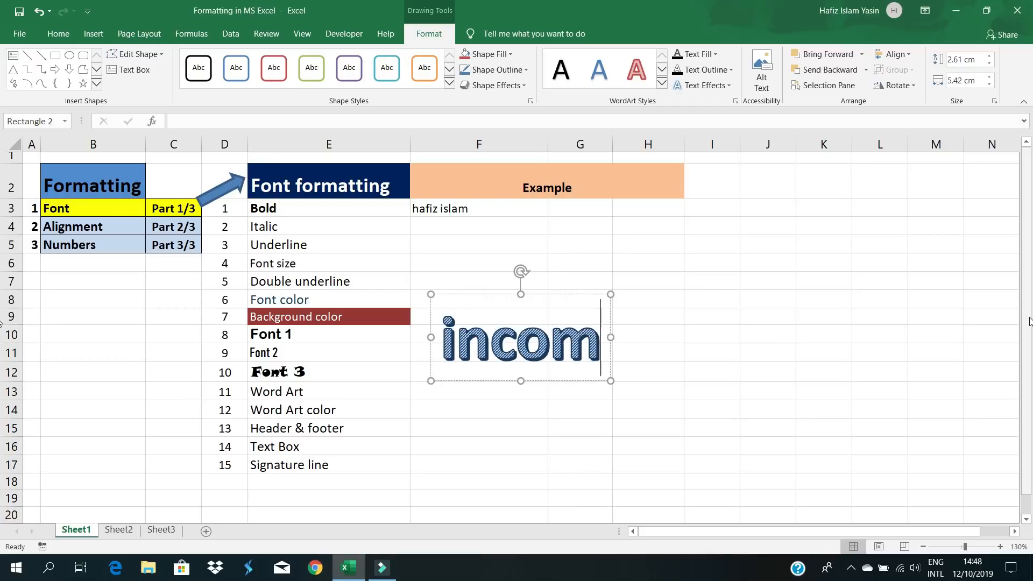
{"action": "type", "text": "e statem"}
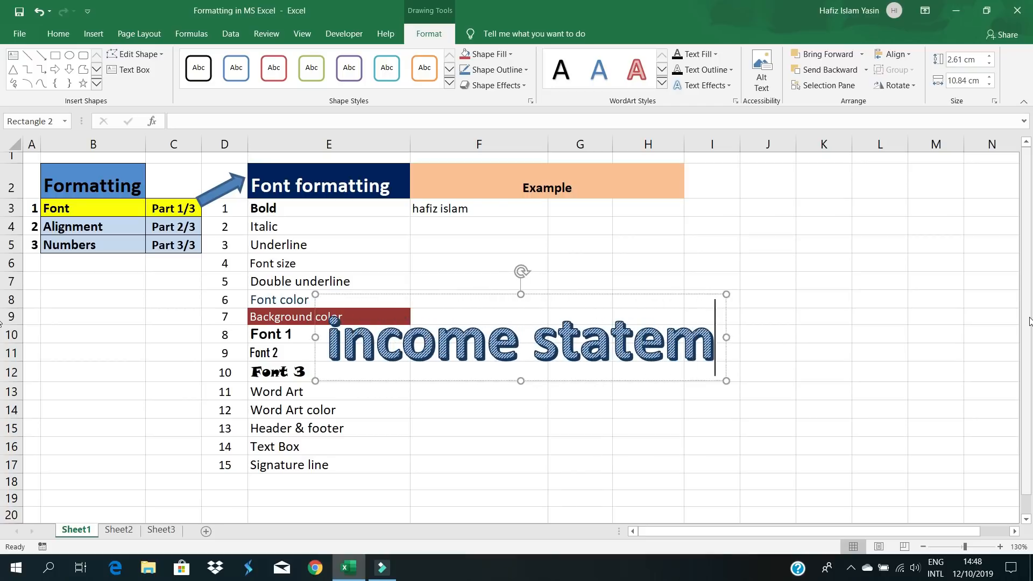
{"action": "type", "text": "ent"}
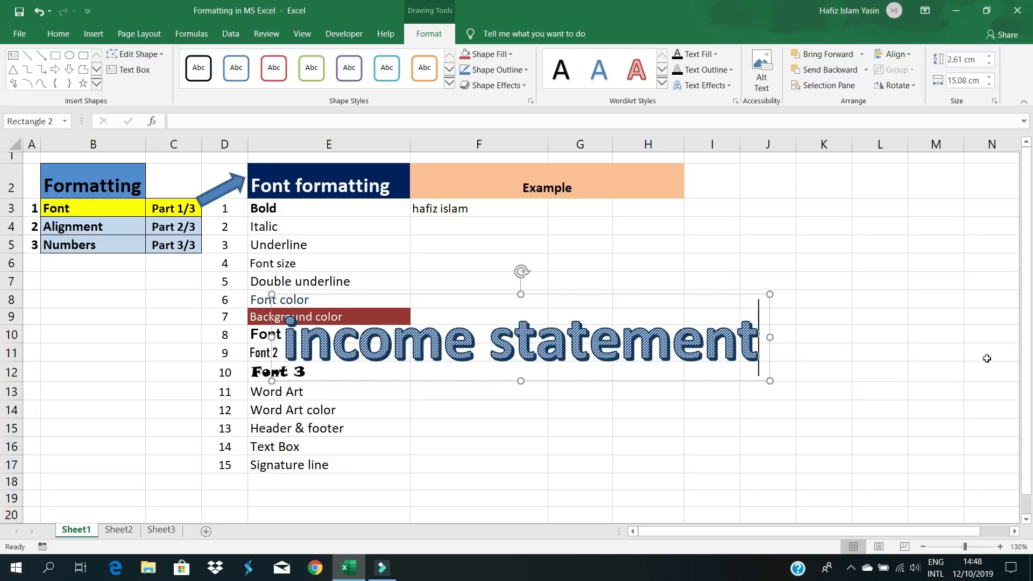
{"action": "left_click", "coordinate": [647, 427]}
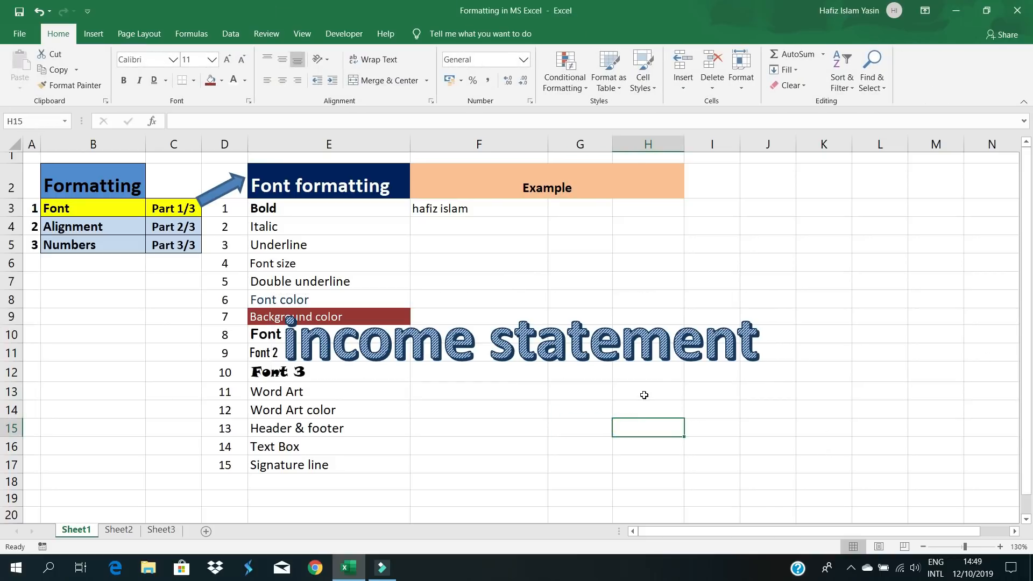
{"action": "left_click", "coordinate": [620, 342]}
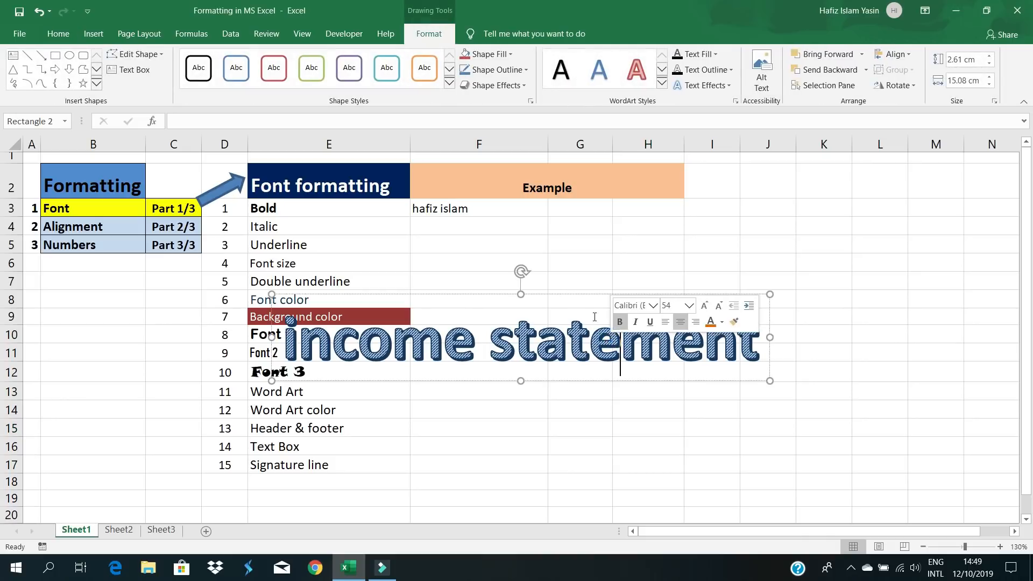
{"action": "left_click_drag", "start_coordinate": [568, 295], "coordinate": [735, 173]}
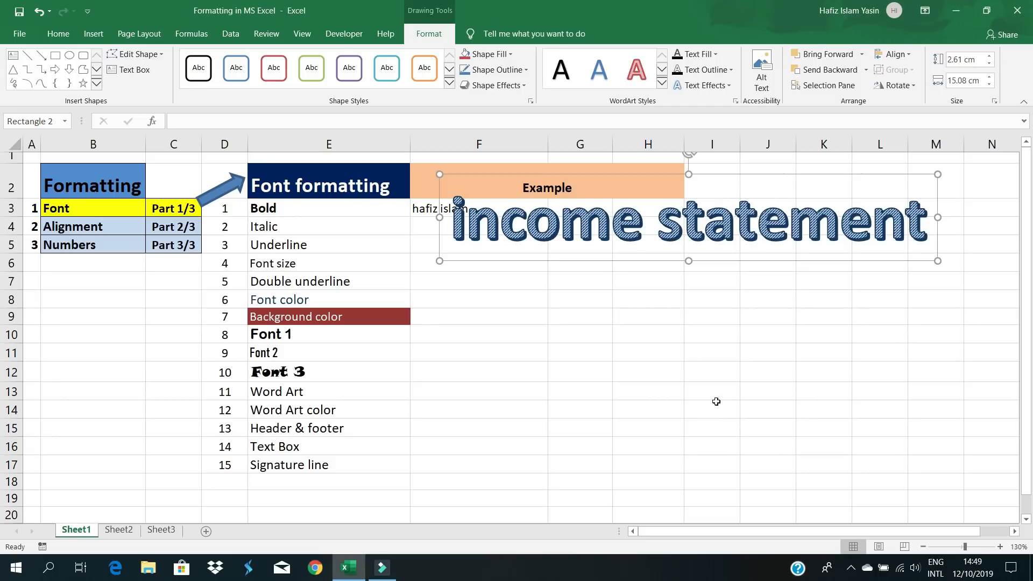
{"action": "left_click", "coordinate": [674, 332]}
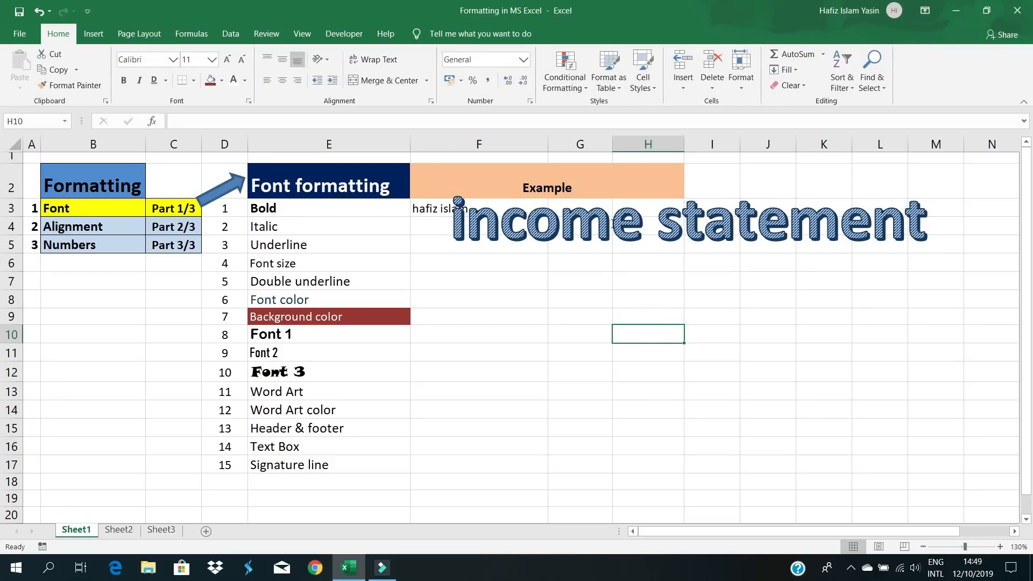
- Move the WordArt down to rows 10–14, tilt it, and recolour its text orange, then green
{"action": "left_click", "coordinate": [652, 206]}
{"action": "left_click_drag", "start_coordinate": [632, 261], "coordinate": [575, 413]}
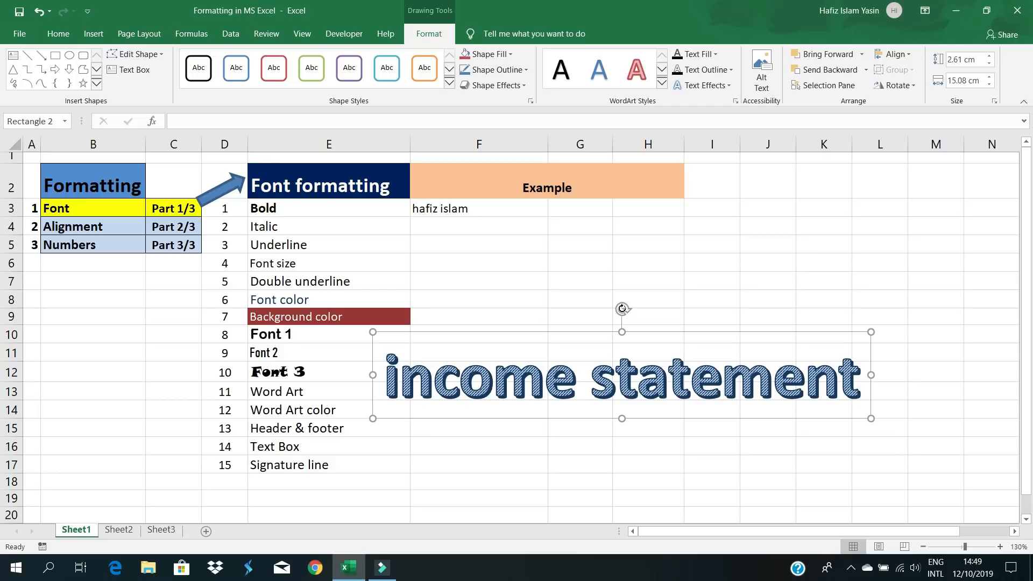
{"action": "mouse_move", "coordinate": [622, 308]}
{"action": "left_mouse_down"}
{"action": "mouse_move", "coordinate": [583, 319]}
{"action": "mouse_move", "coordinate": [626, 314]}
{"action": "left_mouse_up"}
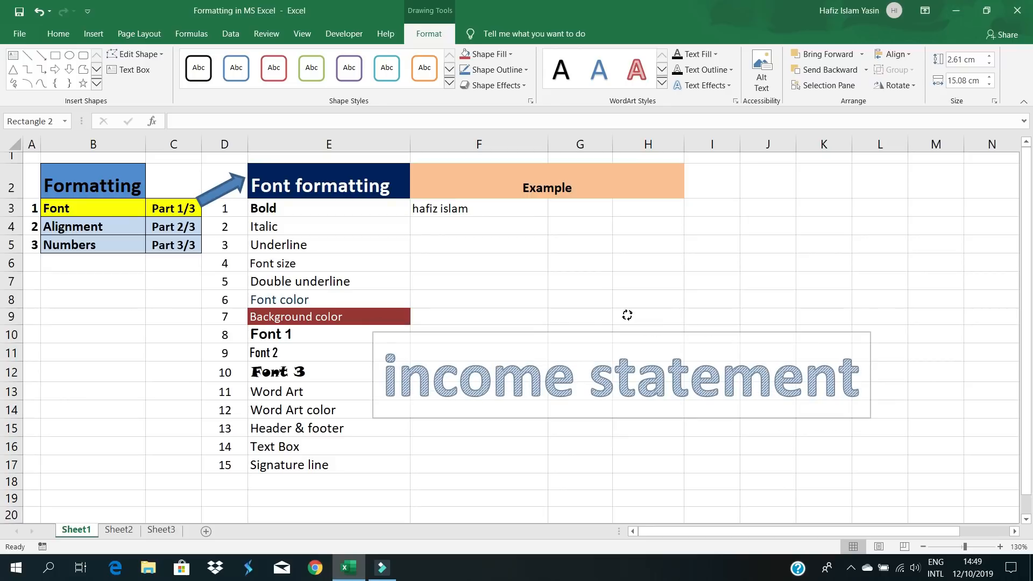
{"action": "left_click", "coordinate": [576, 377]}
{"action": "left_click_drag", "start_coordinate": [386, 356], "coordinate": [812, 383]}
{"action": "right_click", "coordinate": [711, 370]}
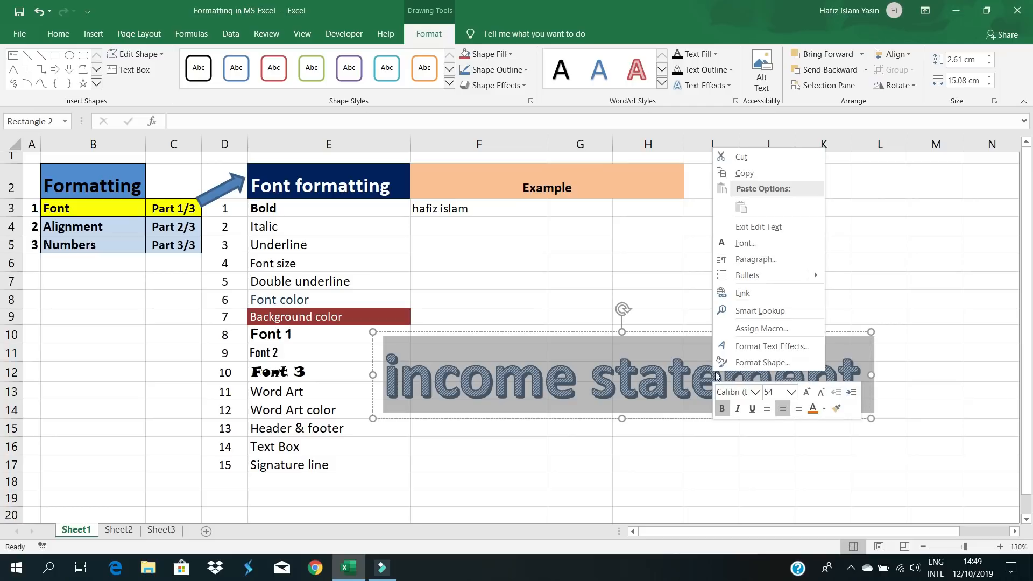
{"action": "left_click", "coordinate": [812, 408]}
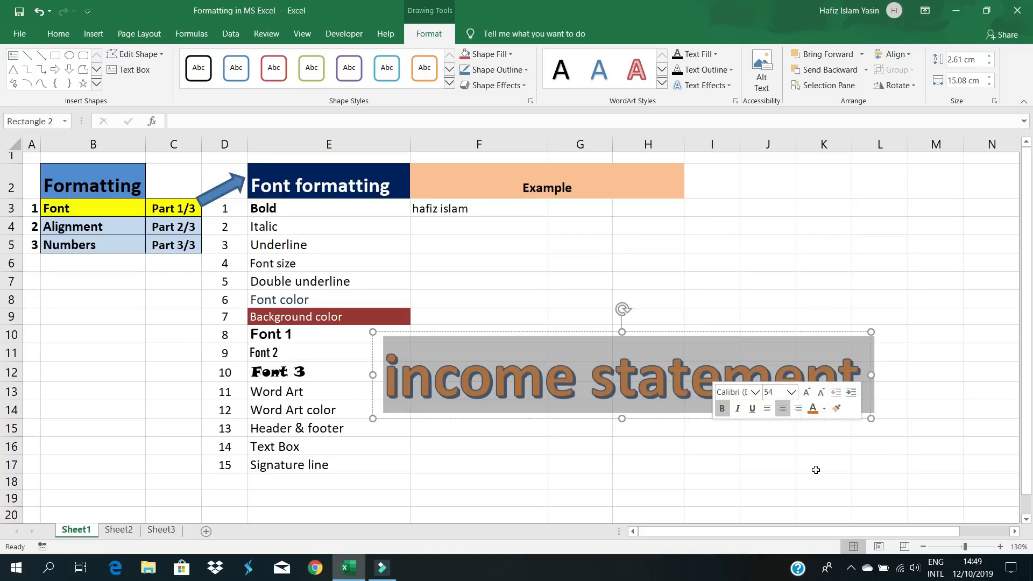
{"action": "left_click", "coordinate": [822, 410]}
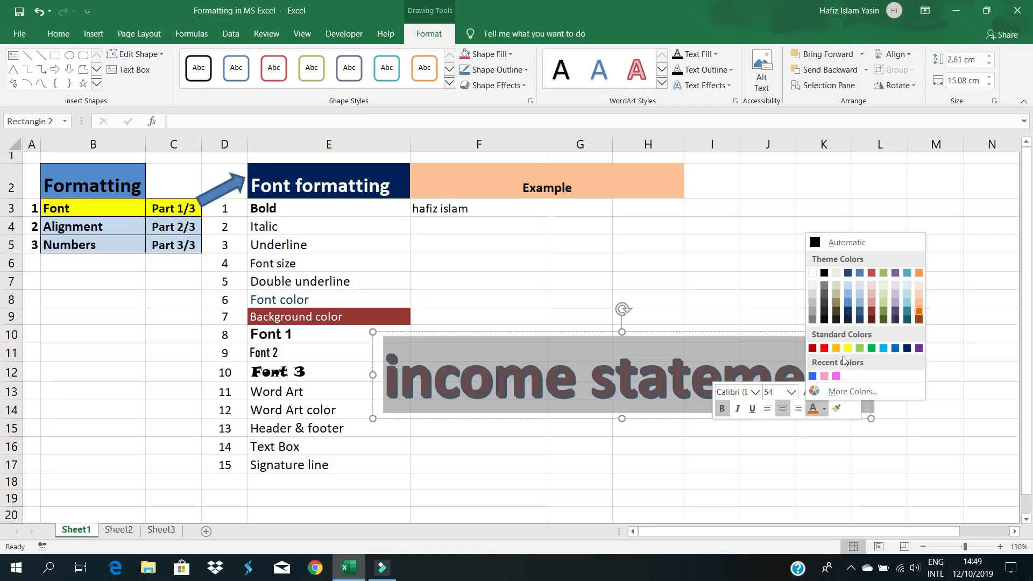
{"action": "left_click", "coordinate": [871, 349]}
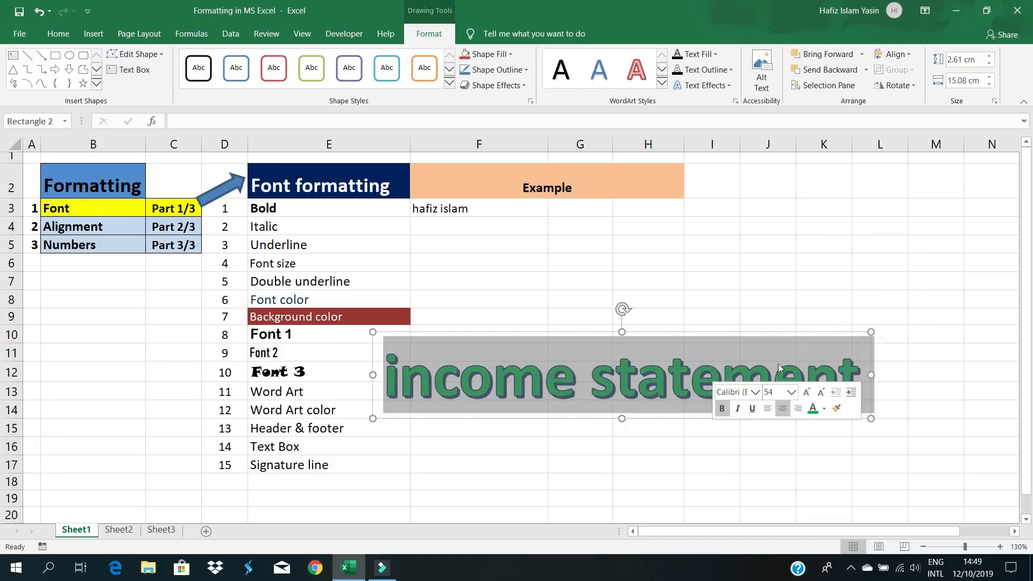
{"action": "left_click", "coordinate": [596, 438]}
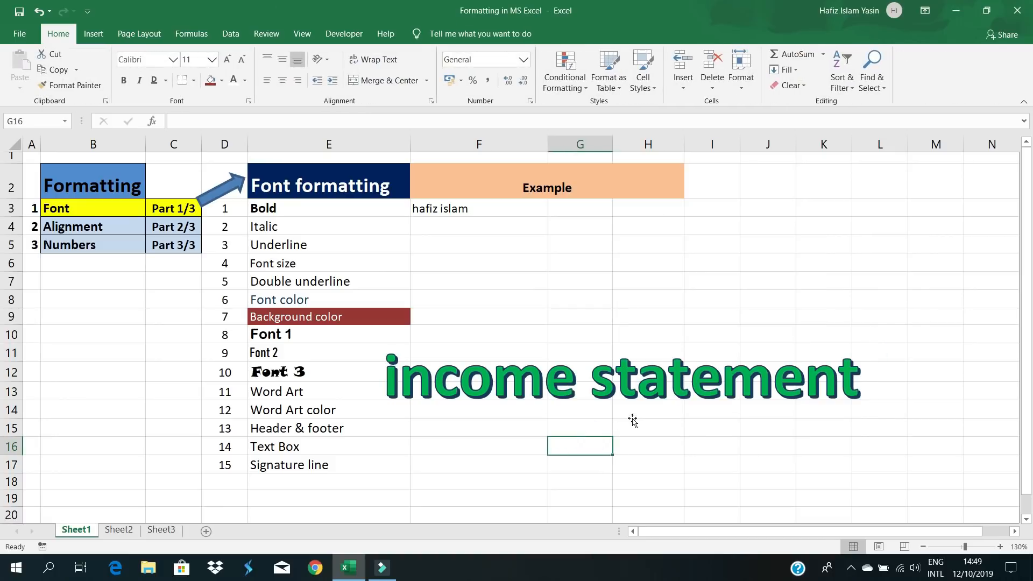
- Delete the income statement WordArt from the sheet
{"action": "left_click", "coordinate": [584, 382]}
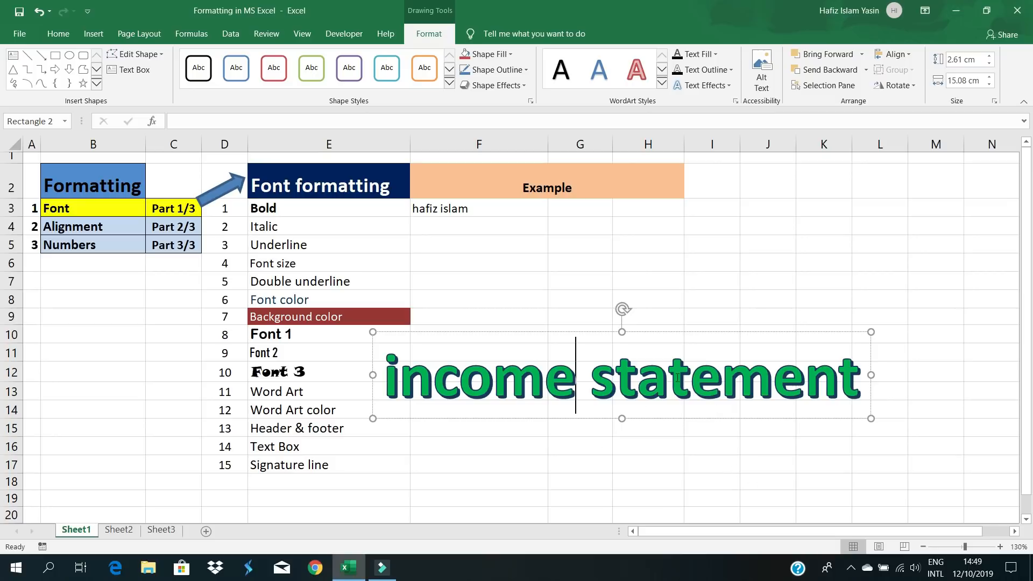
{"action": "left_click", "coordinate": [591, 332]}
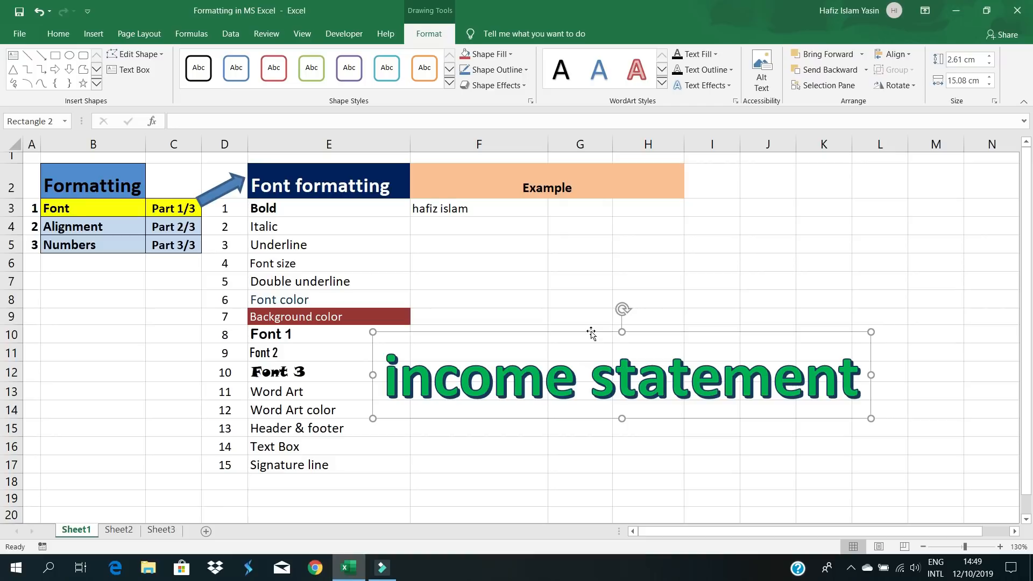
{"action": "key", "text": "Delete"}
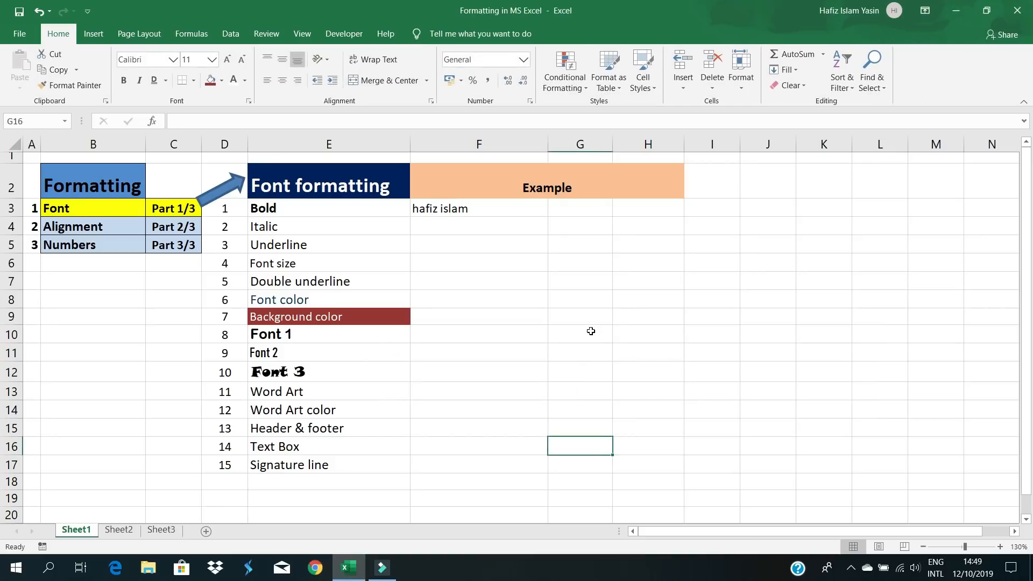
- Add a page header with 'Advance MS Excel Tutorial' in its left section
{"action": "left_click", "coordinate": [342, 430]}
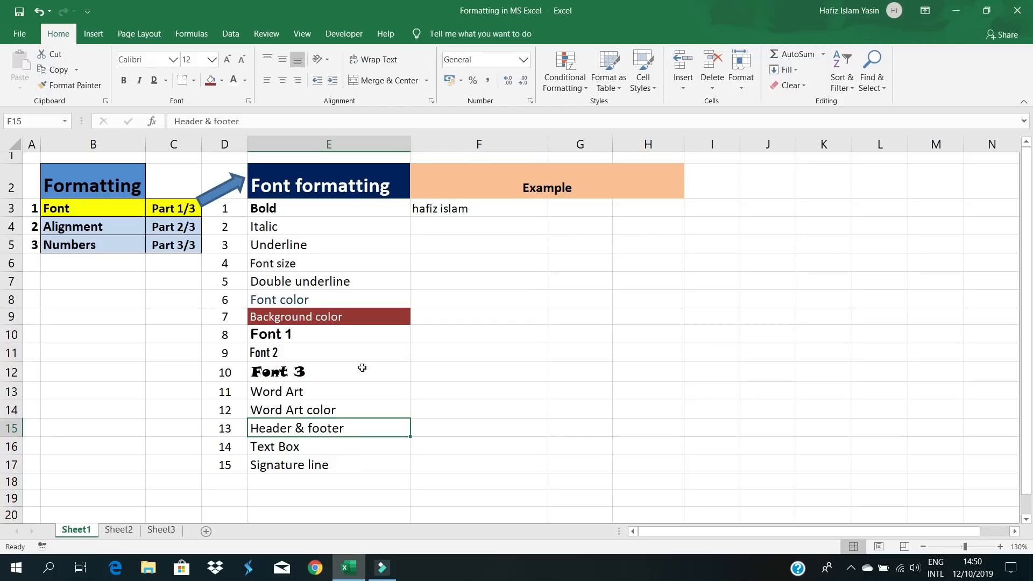
{"action": "left_click", "coordinate": [90, 36]}
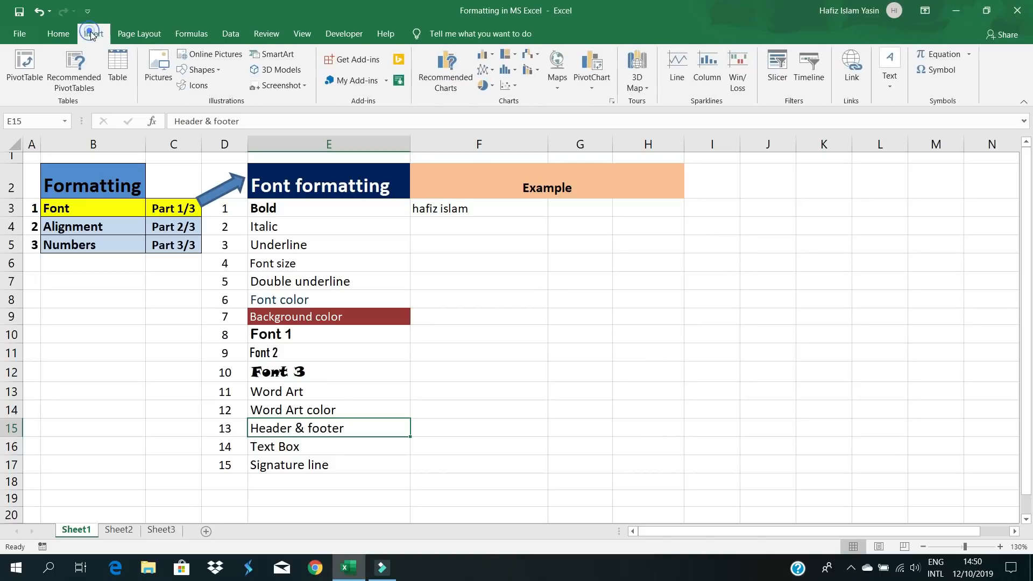
{"action": "left_click", "coordinate": [893, 85]}
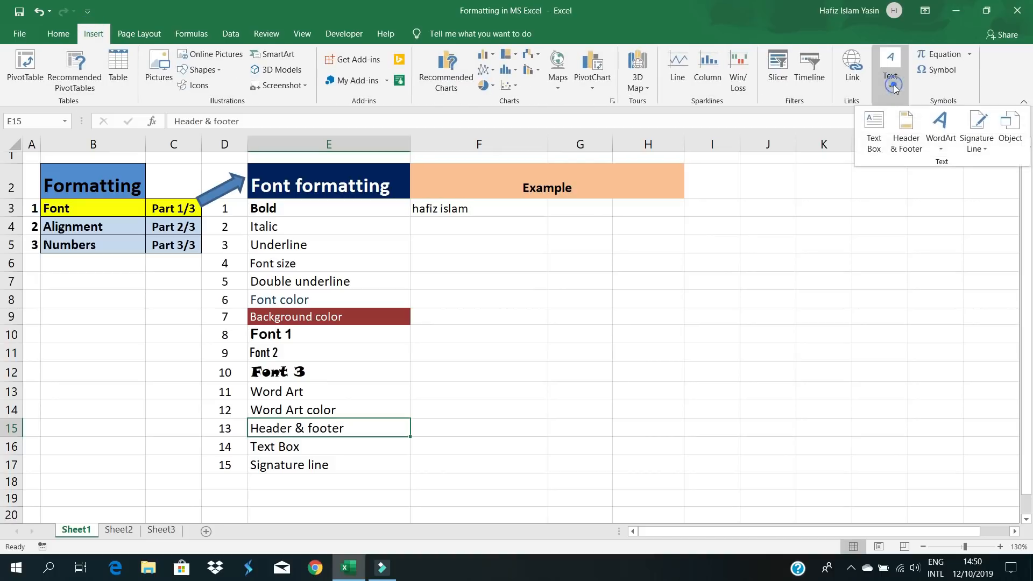
{"action": "left_click", "coordinate": [916, 125]}
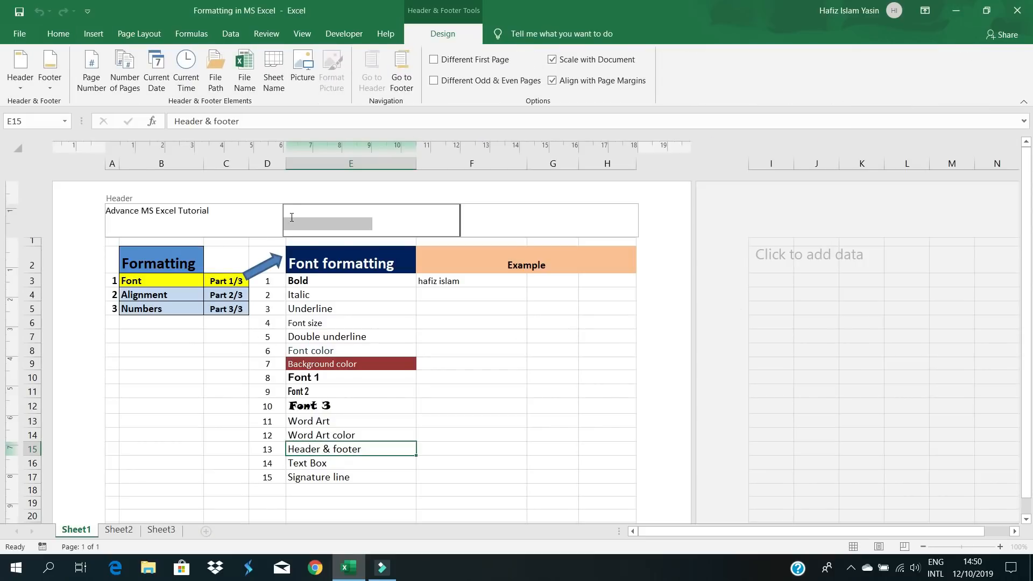
{"action": "left_click", "coordinate": [219, 215]}
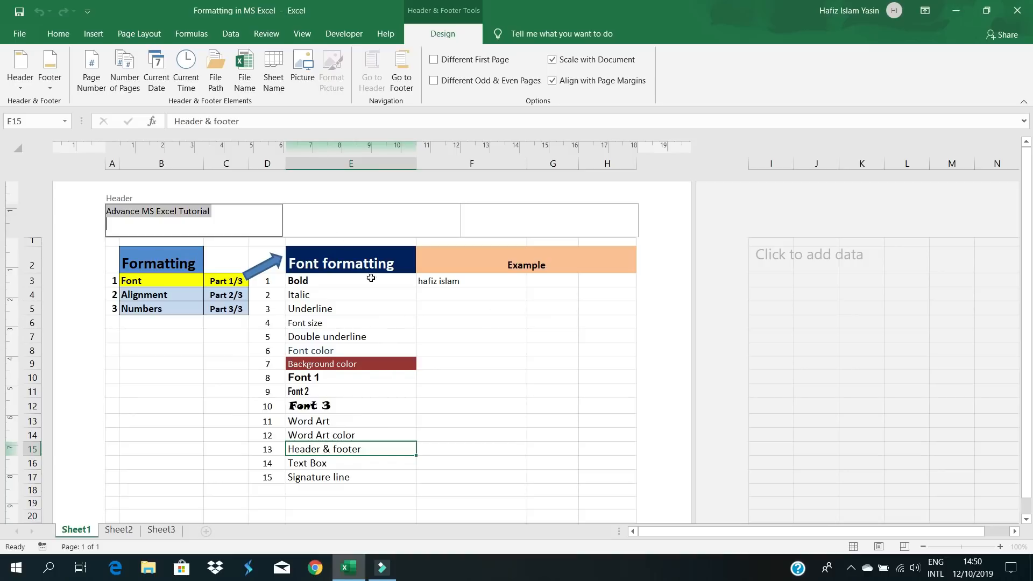
{"action": "left_click", "coordinate": [422, 306]}
{"action": "left_click", "coordinate": [45, 13]}
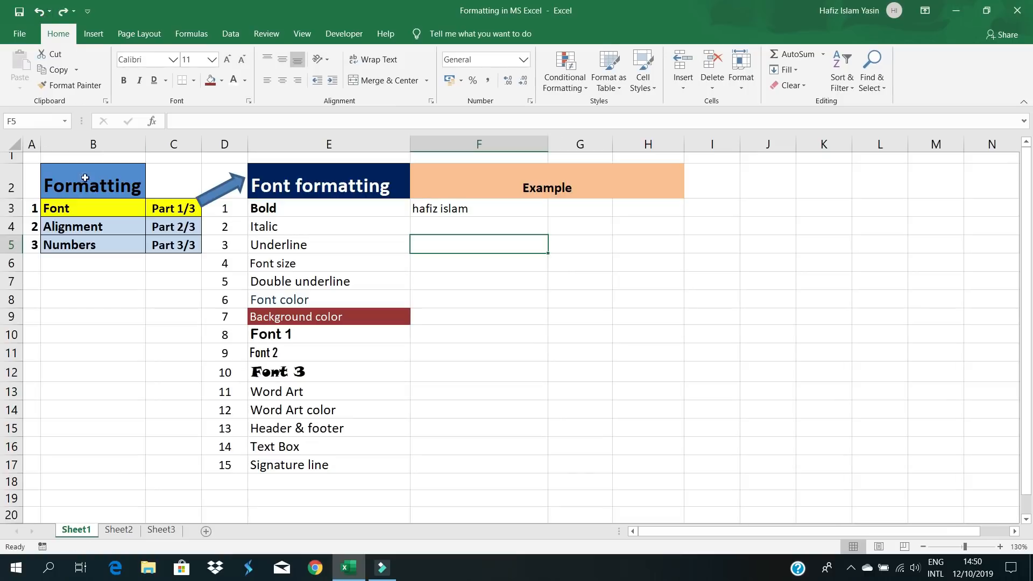
{"action": "left_click", "coordinate": [460, 303]}
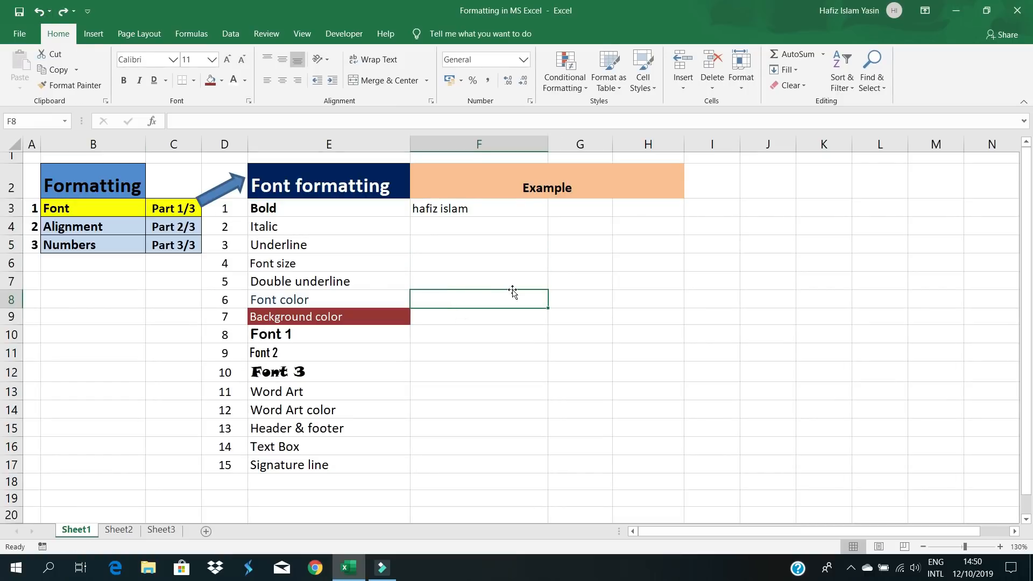
{"action": "key", "text": "ctrl+p"}
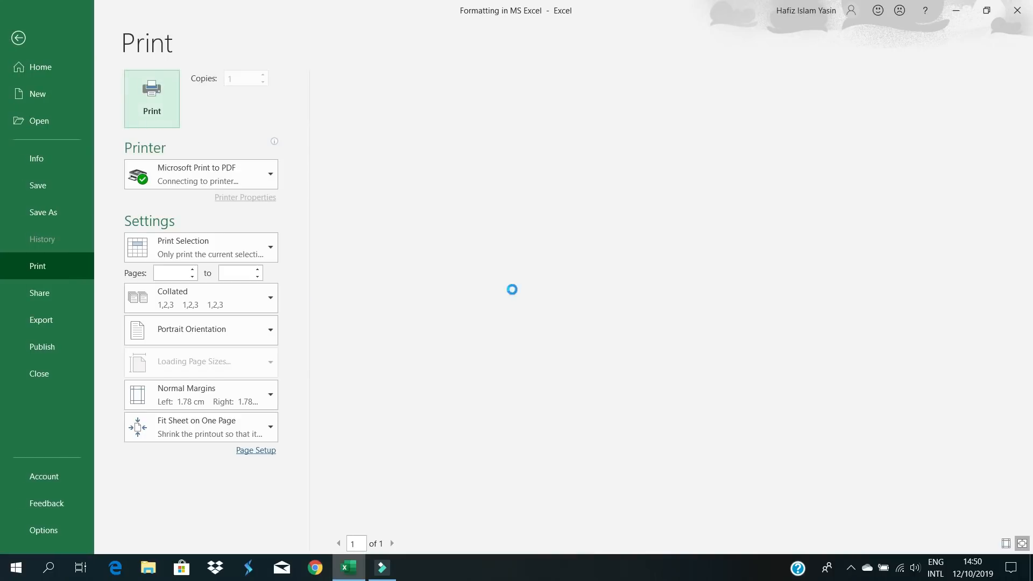
{"action": "left_click", "coordinate": [21, 39]}
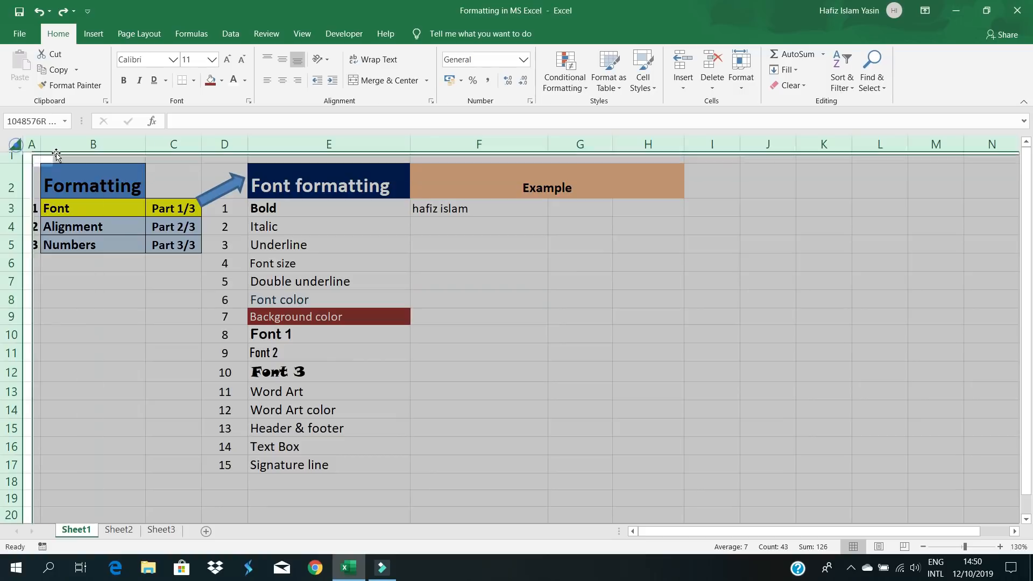
{"action": "left_click", "coordinate": [17, 141]}
{"action": "key", "text": "ctrl+p"}
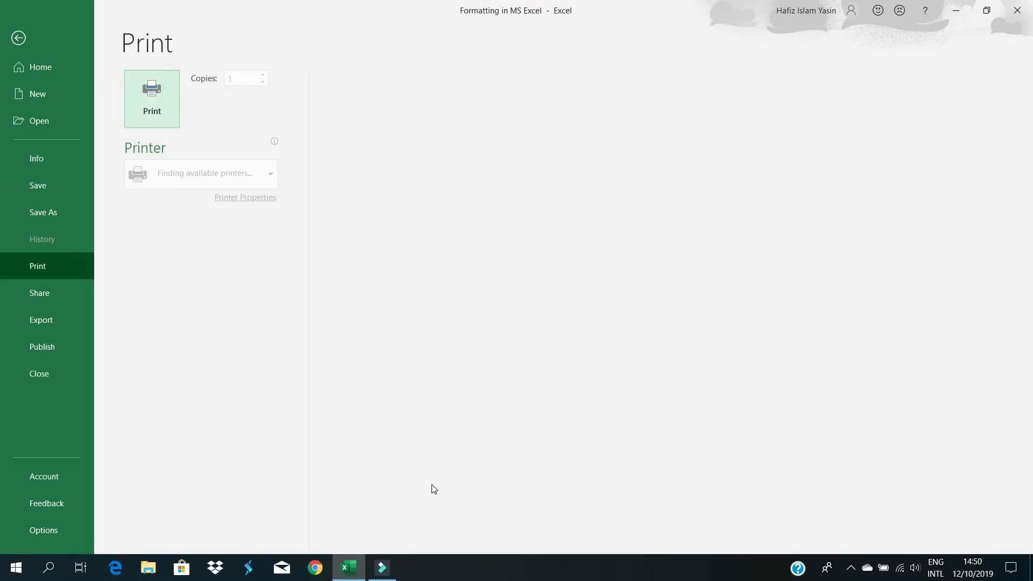
{"action": "left_click", "coordinate": [674, 311]}
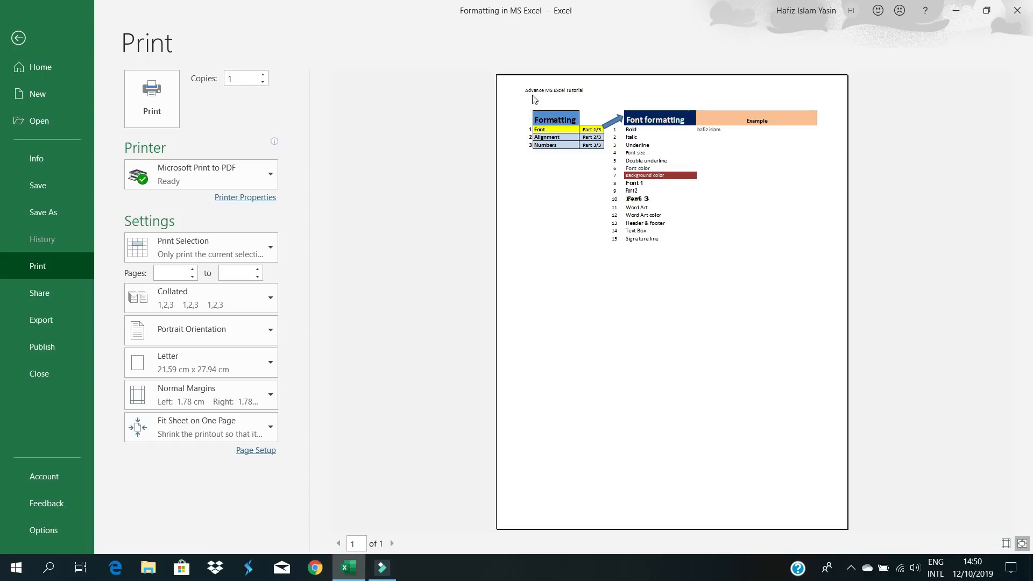
{"action": "left_click", "coordinate": [18, 38]}
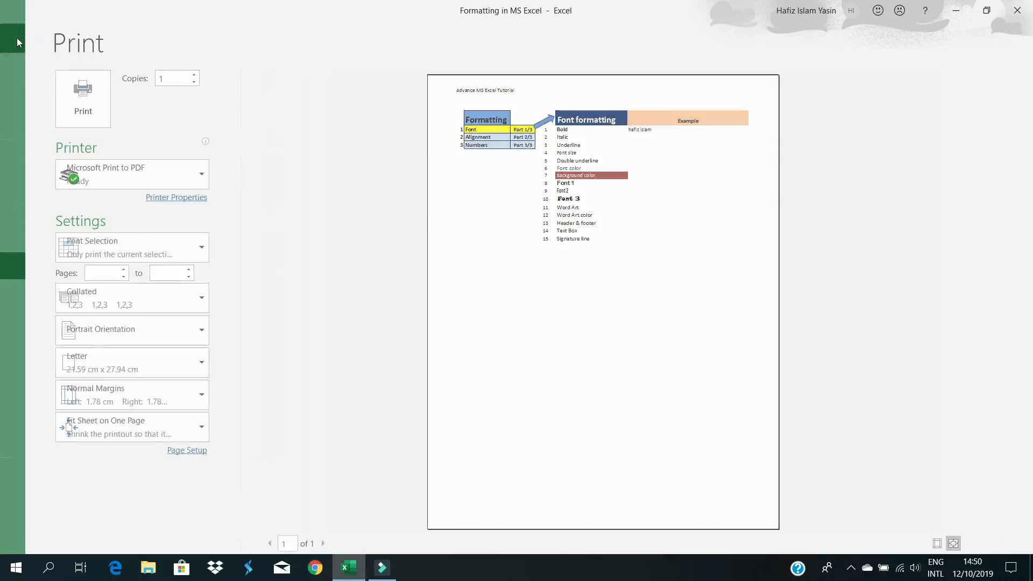
{"action": "left_click", "coordinate": [426, 348]}
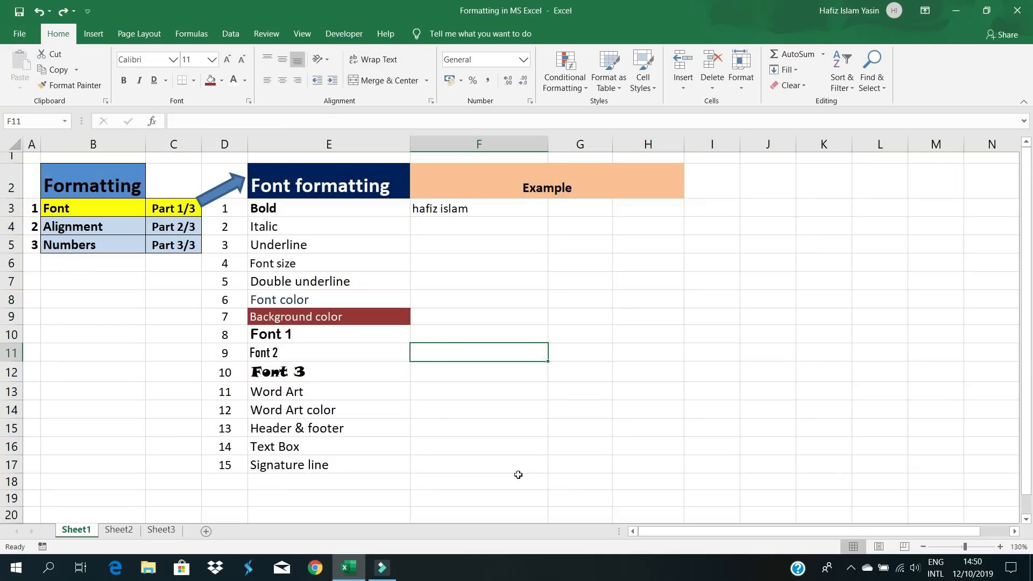
{"action": "left_click", "coordinate": [285, 445]}
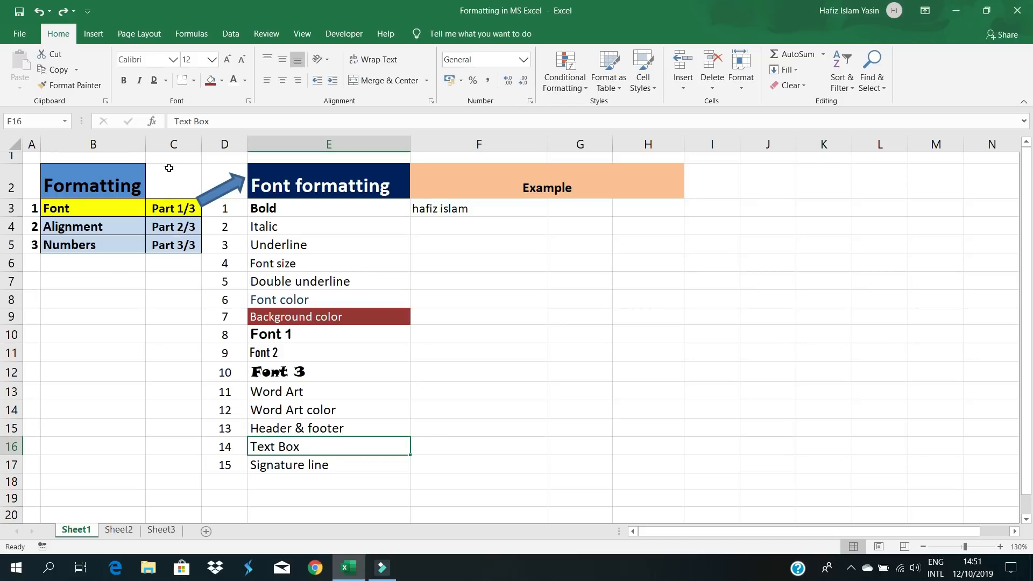
- Draw a text box in column F reading 'Financial report for the year of 2018'
{"action": "left_click", "coordinate": [94, 35]}
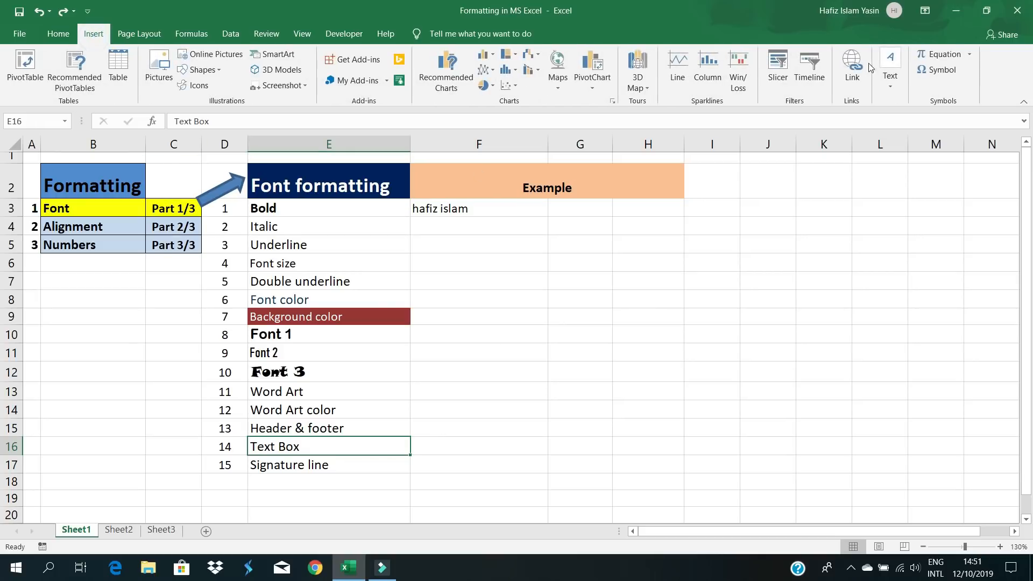
{"action": "left_click", "coordinate": [893, 84]}
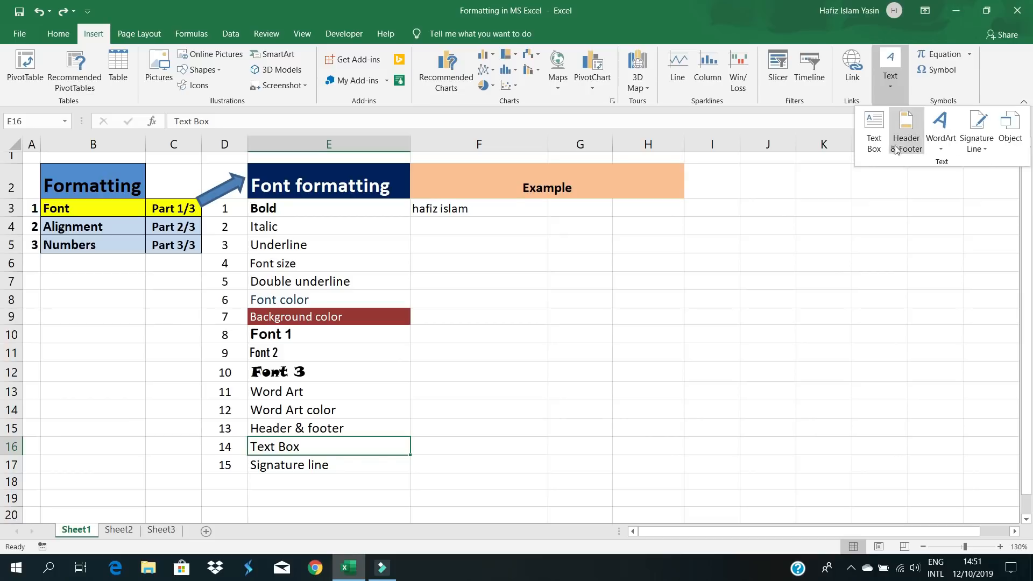
{"action": "left_click", "coordinate": [874, 130]}
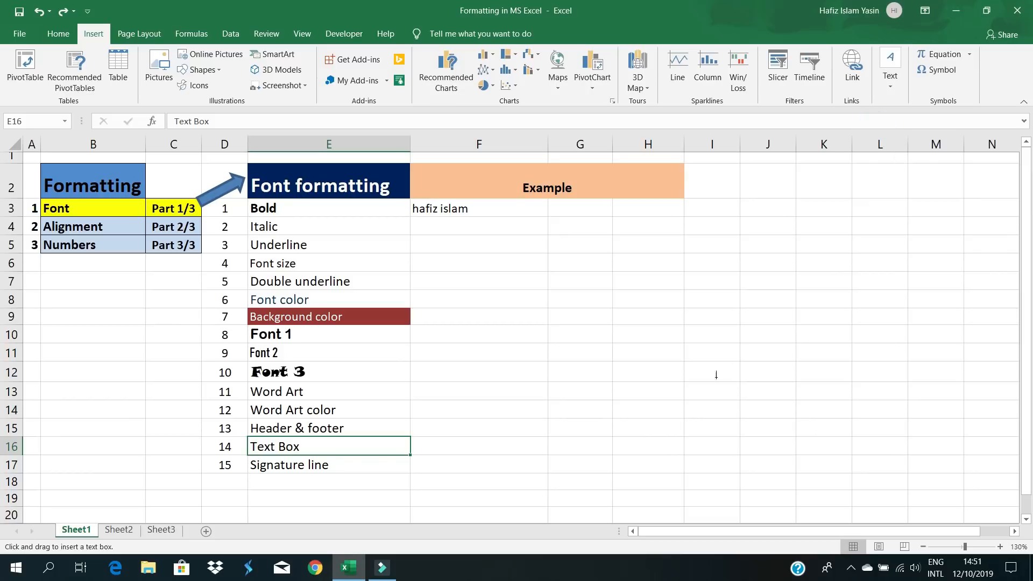
{"action": "left_click", "coordinate": [523, 285]}
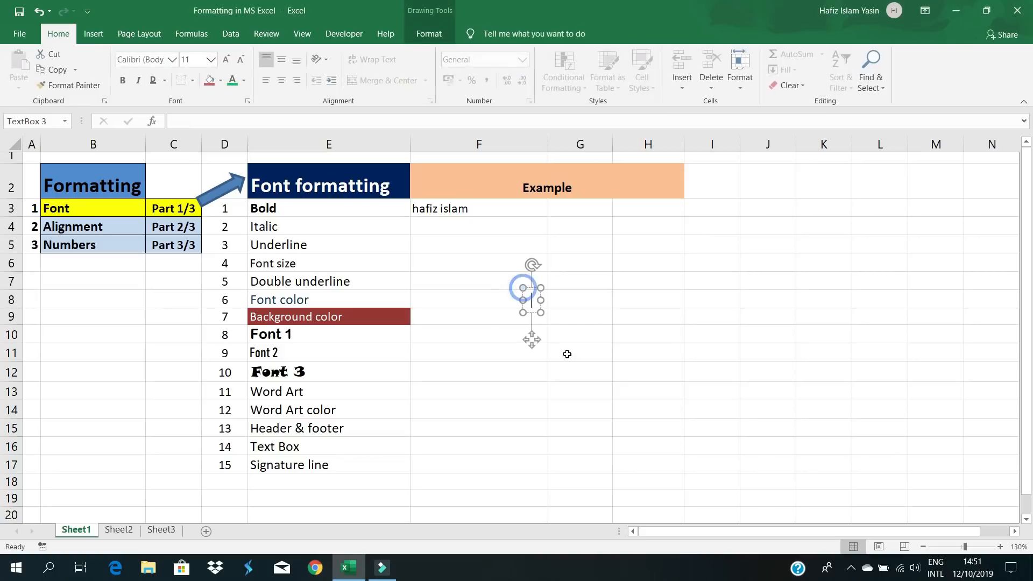
{"action": "left_click_drag", "start_coordinate": [542, 311], "coordinate": [730, 316]}
{"action": "left_click", "coordinate": [588, 301]}
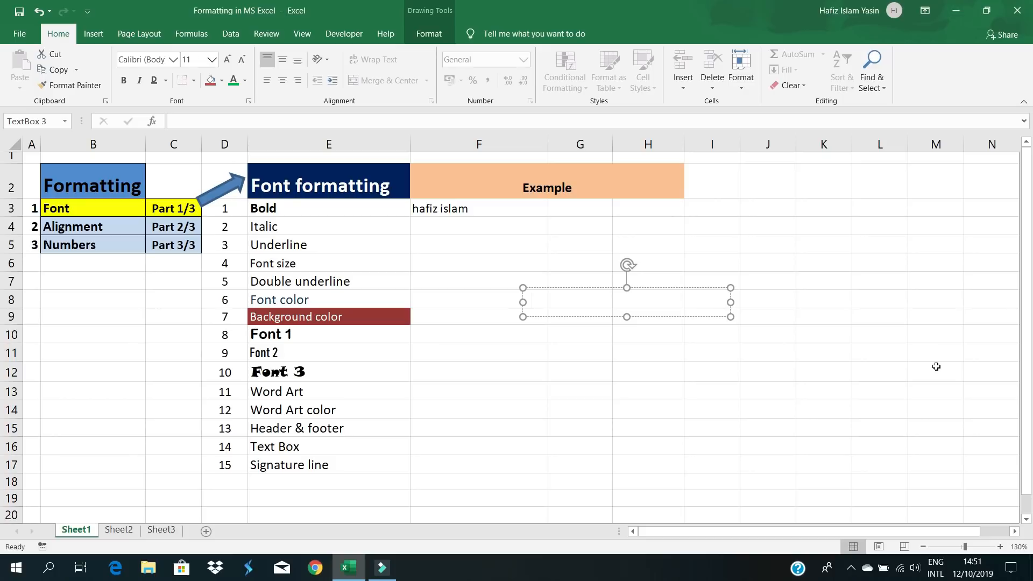
{"action": "type", "text": "Finacn"}
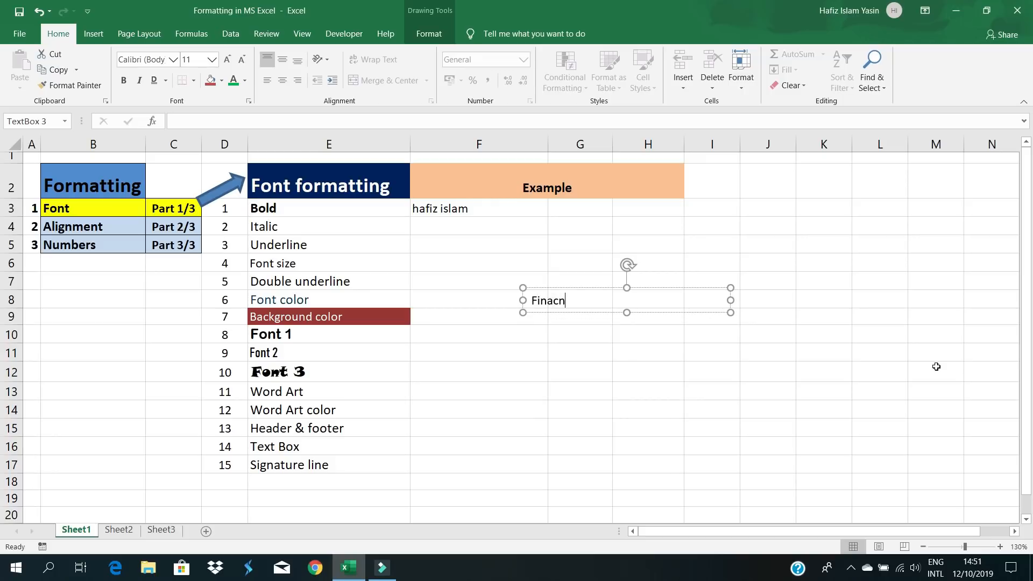
{"action": "type", "text": "ial report for"}
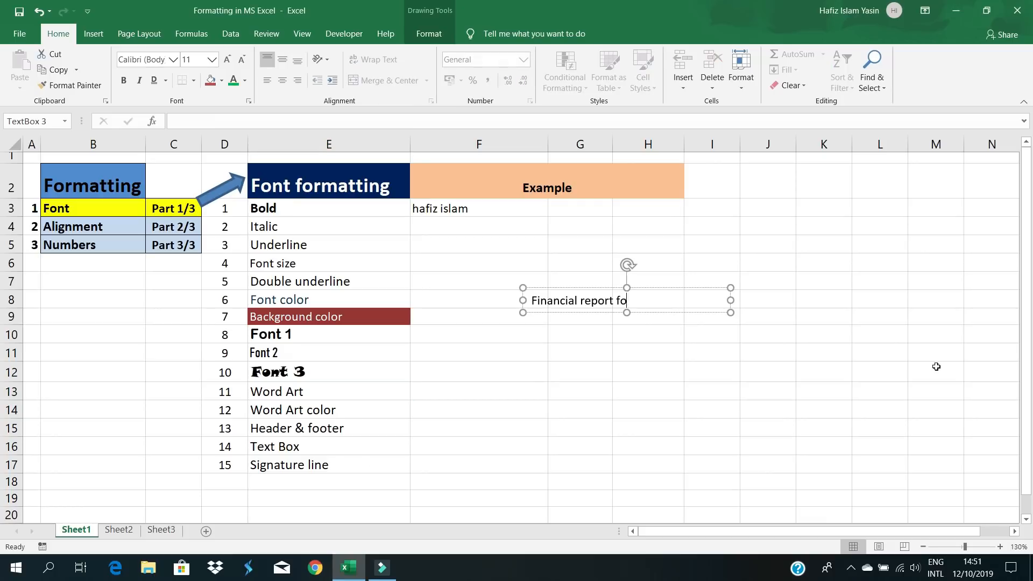
{"action": "type", "text": "the year of"}
{"action": "type", "text": "18"}
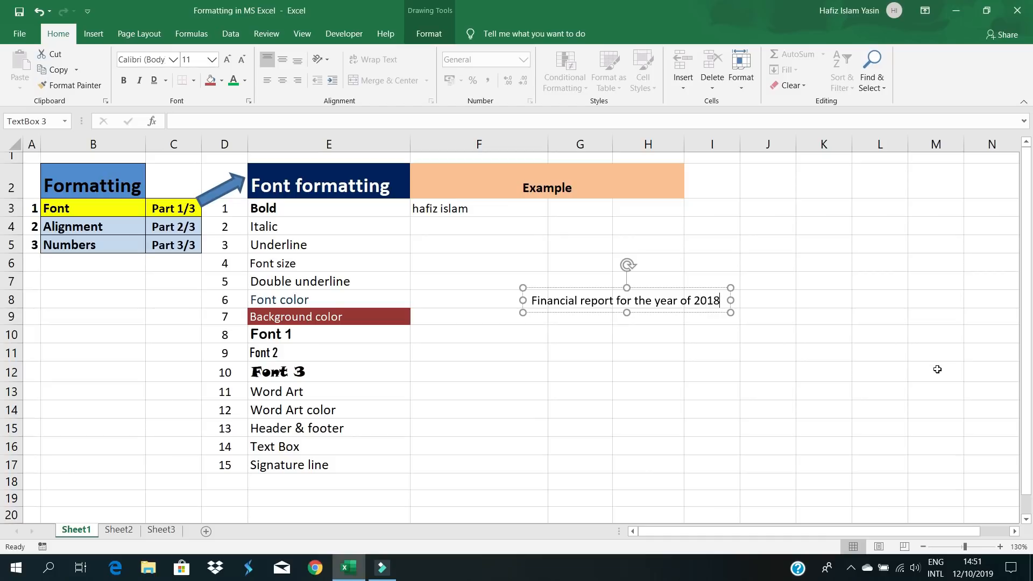
{"action": "left_click", "coordinate": [638, 359]}
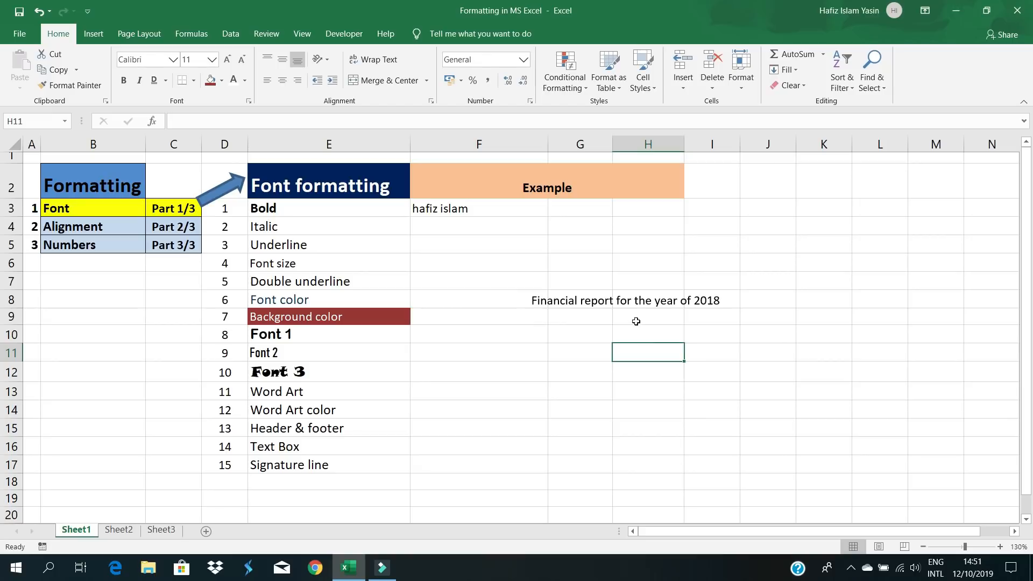
- Move the financial report text box down to around cell F11
{"action": "left_click", "coordinate": [588, 302]}
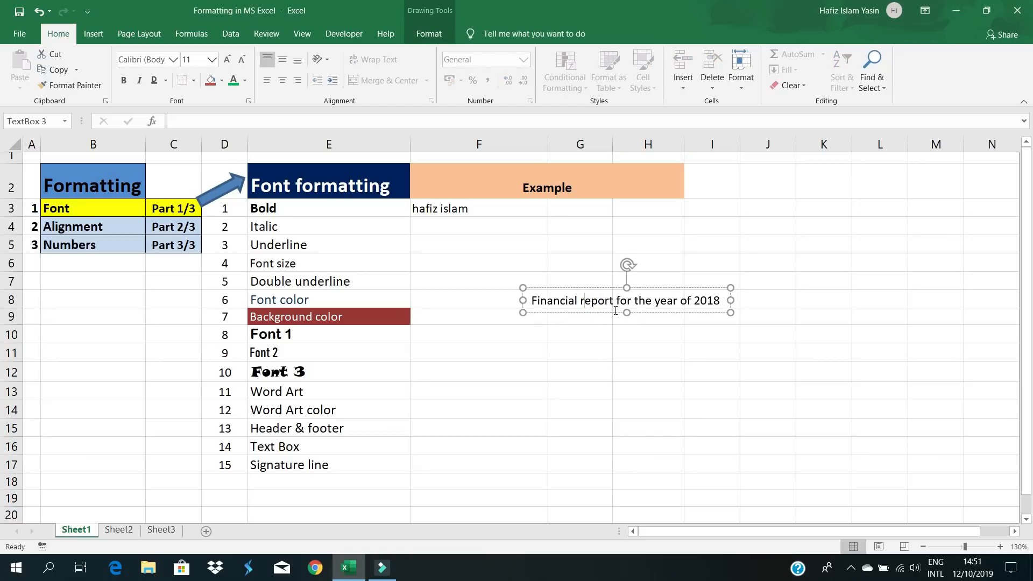
{"action": "left_click", "coordinate": [611, 334]}
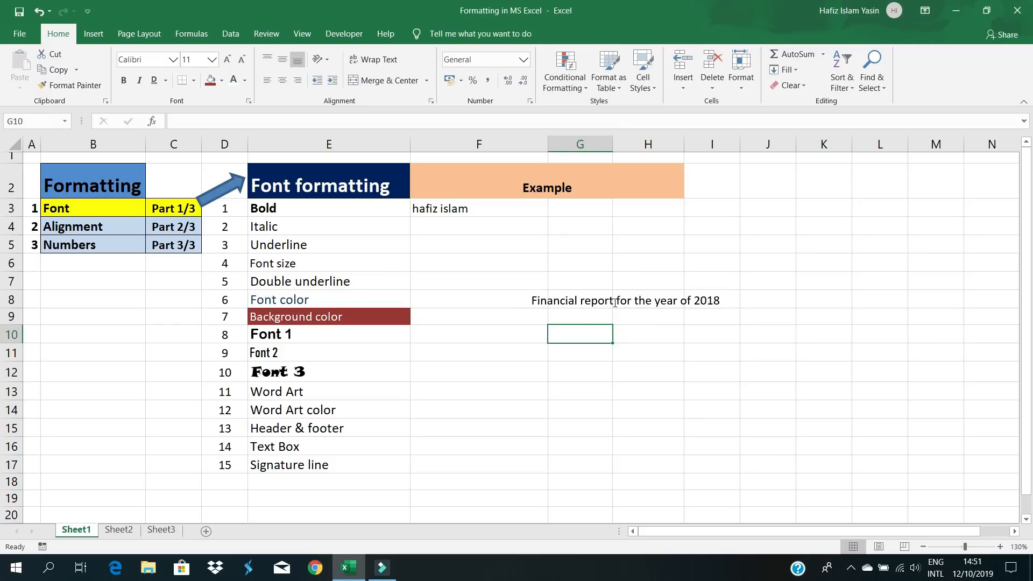
{"action": "left_click", "coordinate": [614, 301]}
{"action": "left_click_drag", "start_coordinate": [611, 290], "coordinate": [444, 257]}
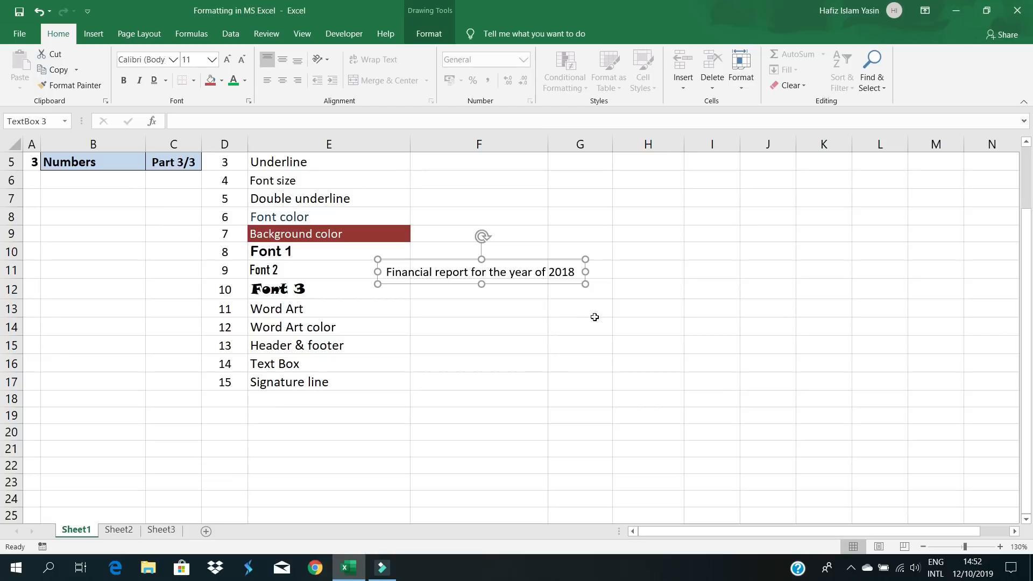
{"action": "left_click", "coordinate": [595, 315]}
- Stretch the text box down to row 14 and highlight its line of text
{"action": "left_click", "coordinate": [476, 346]}
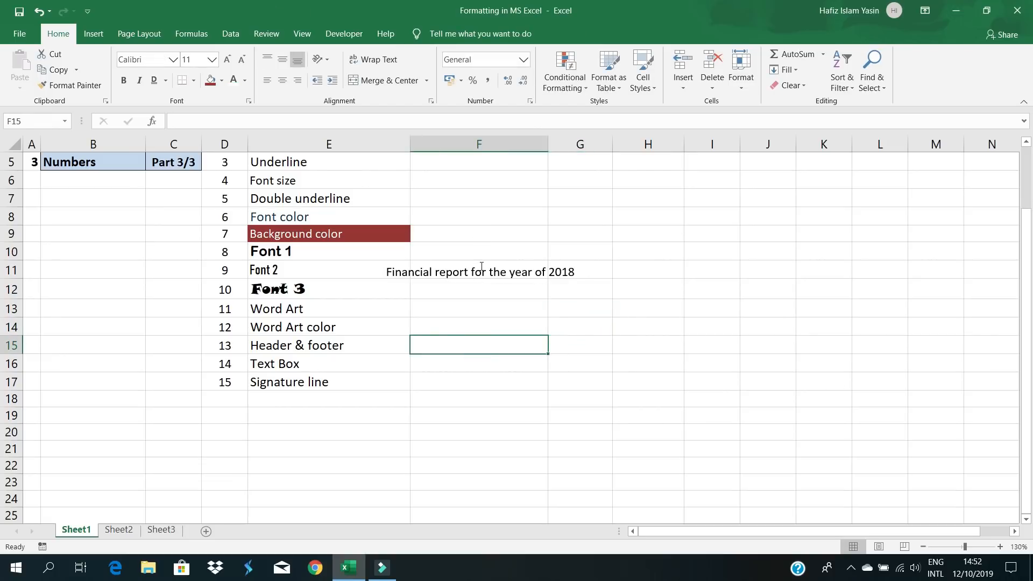
{"action": "left_click", "coordinate": [481, 266]}
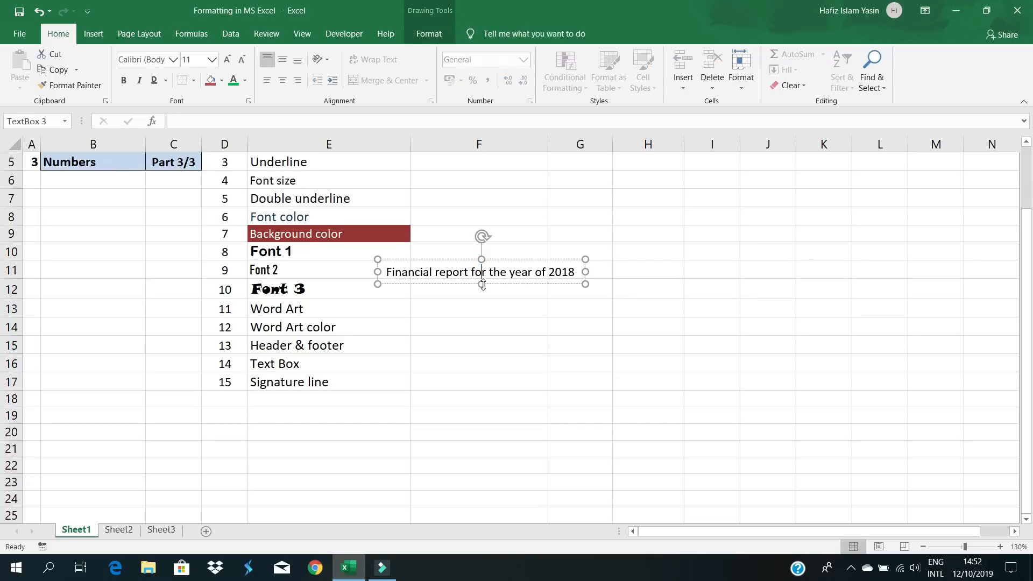
{"action": "left_click_drag", "start_coordinate": [482, 285], "coordinate": [476, 330]}
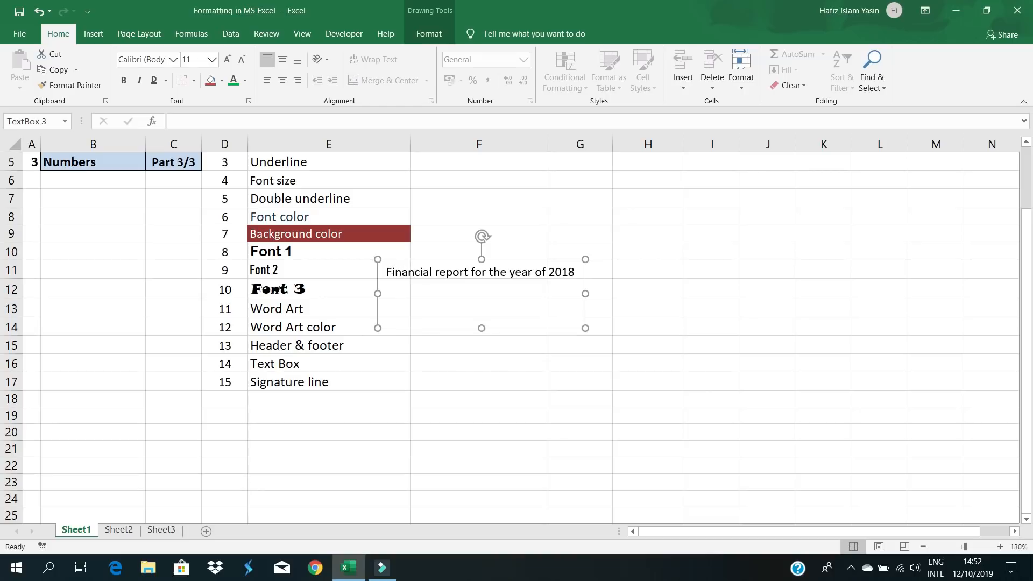
{"action": "left_click_drag", "start_coordinate": [390, 271], "coordinate": [577, 273]}
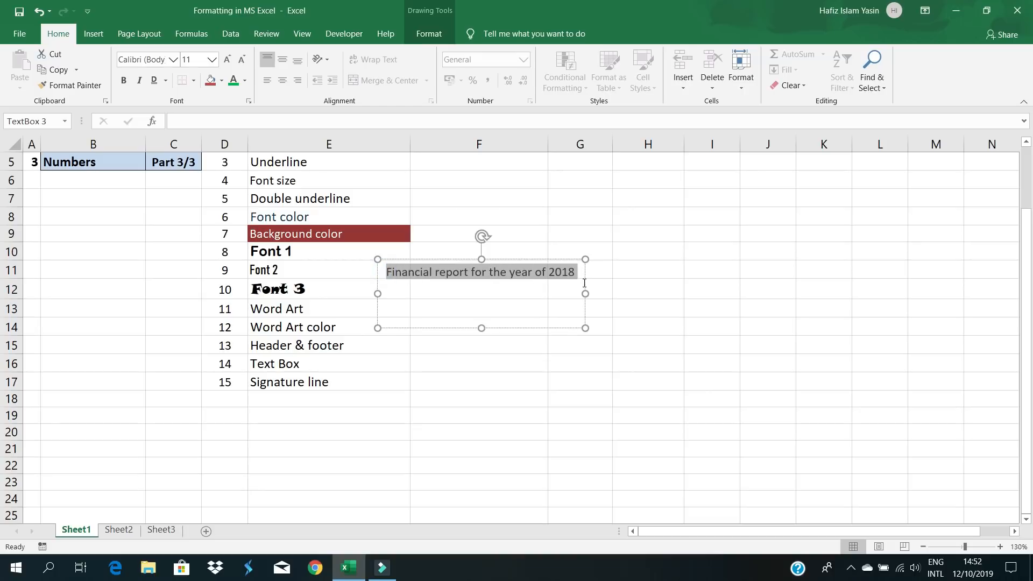
- Colour the text box wording yellow
{"action": "right_click", "coordinate": [523, 271]}
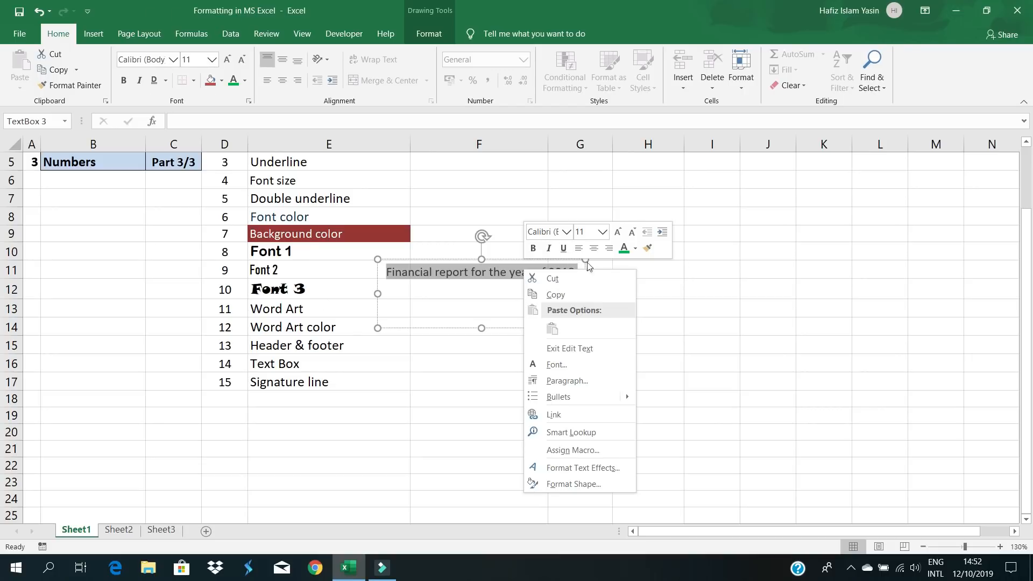
{"action": "left_click", "coordinate": [635, 250]}
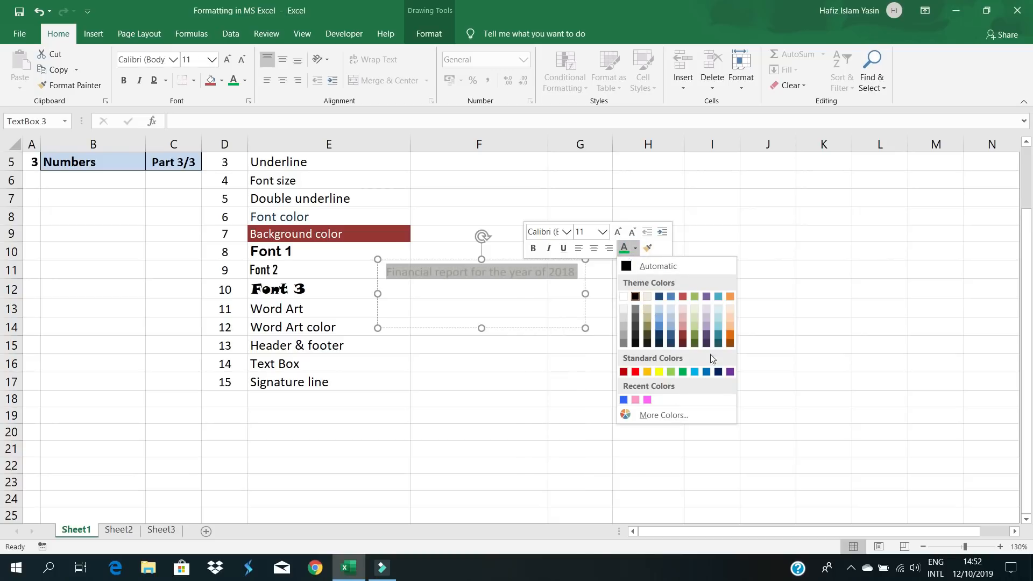
{"action": "left_click", "coordinate": [659, 372]}
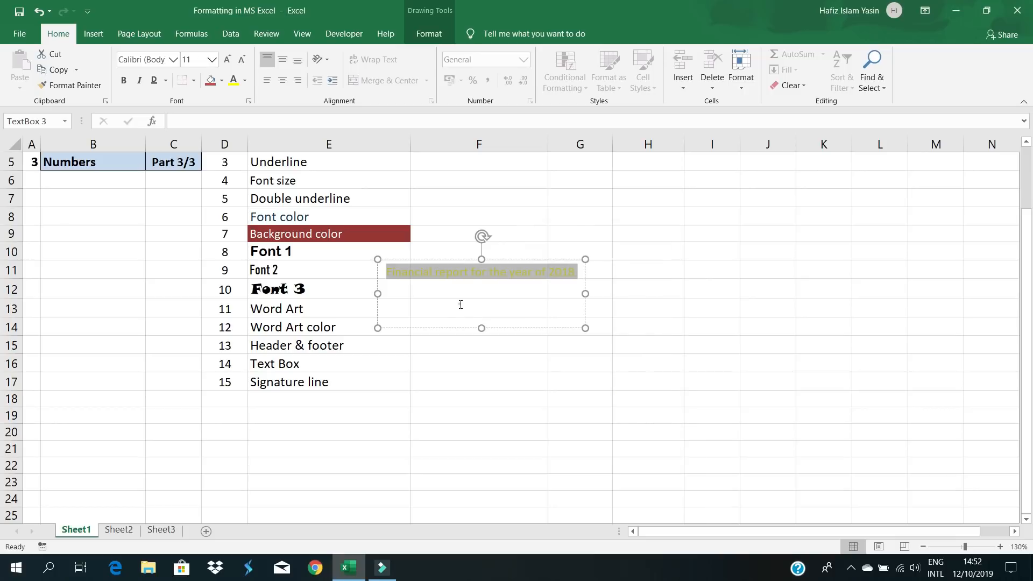
{"action": "left_click", "coordinate": [473, 360]}
- Reselect the text box wording and raise its font size to 18 pt
{"action": "left_click", "coordinate": [507, 270]}
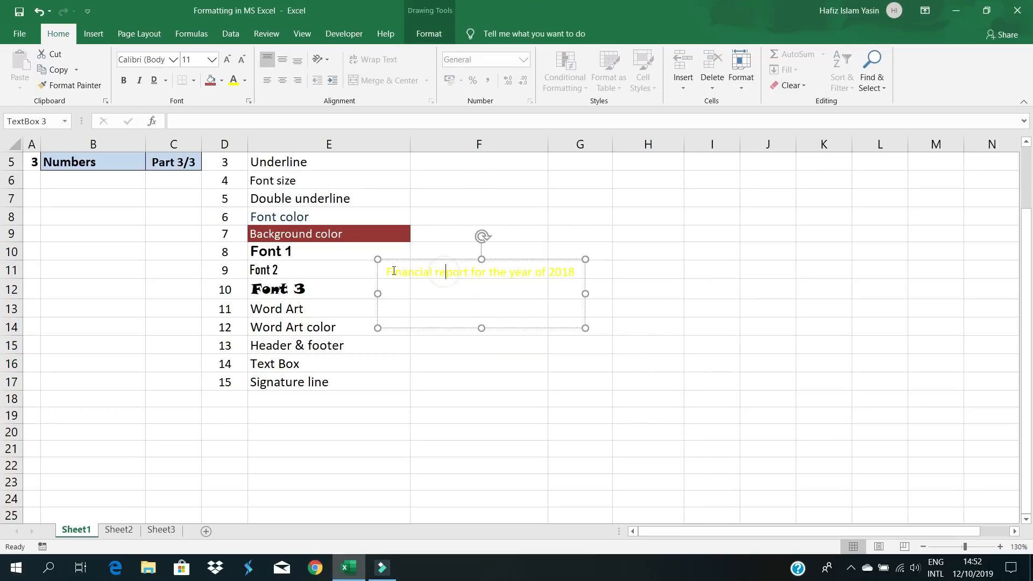
{"action": "left_click_drag", "start_coordinate": [387, 272], "coordinate": [575, 279]}
{"action": "left_click", "coordinate": [445, 299]}
{"action": "left_click_drag", "start_coordinate": [385, 264], "coordinate": [578, 275]}
{"action": "right_click", "coordinate": [534, 273]}
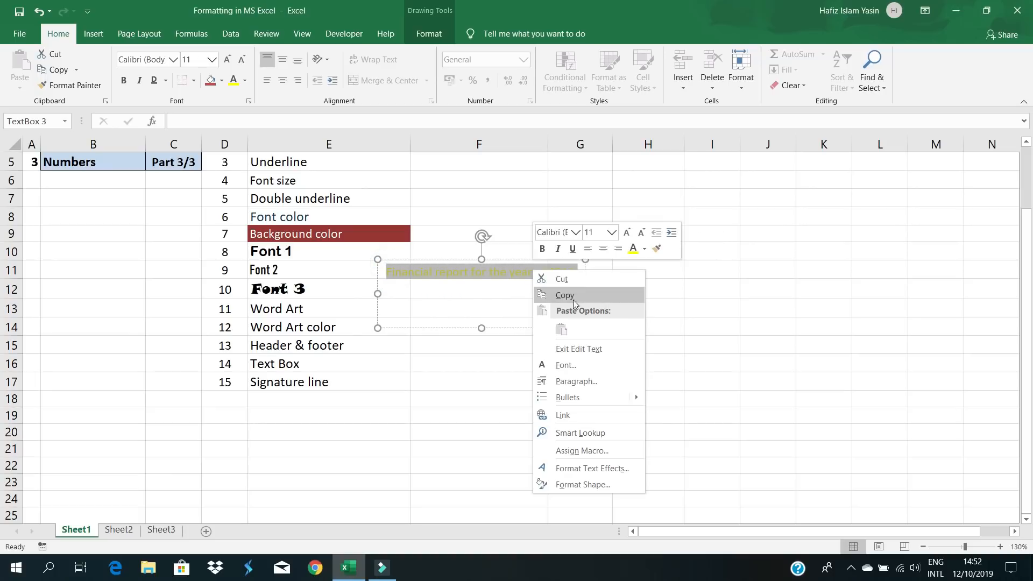
{"action": "left_click", "coordinate": [628, 234]}
{"action": "left_click", "coordinate": [627, 234]}
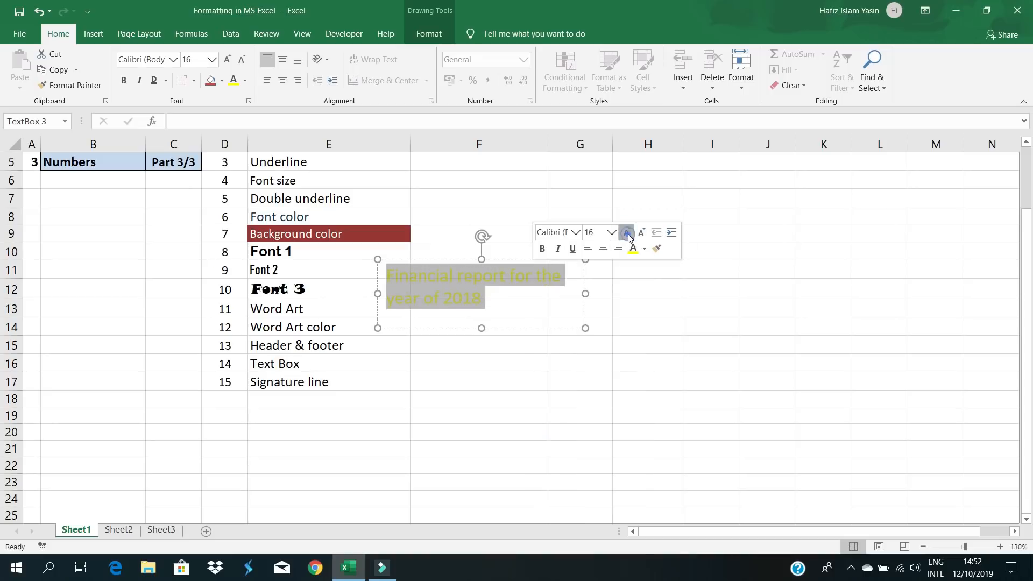
{"action": "left_click", "coordinate": [627, 235]}
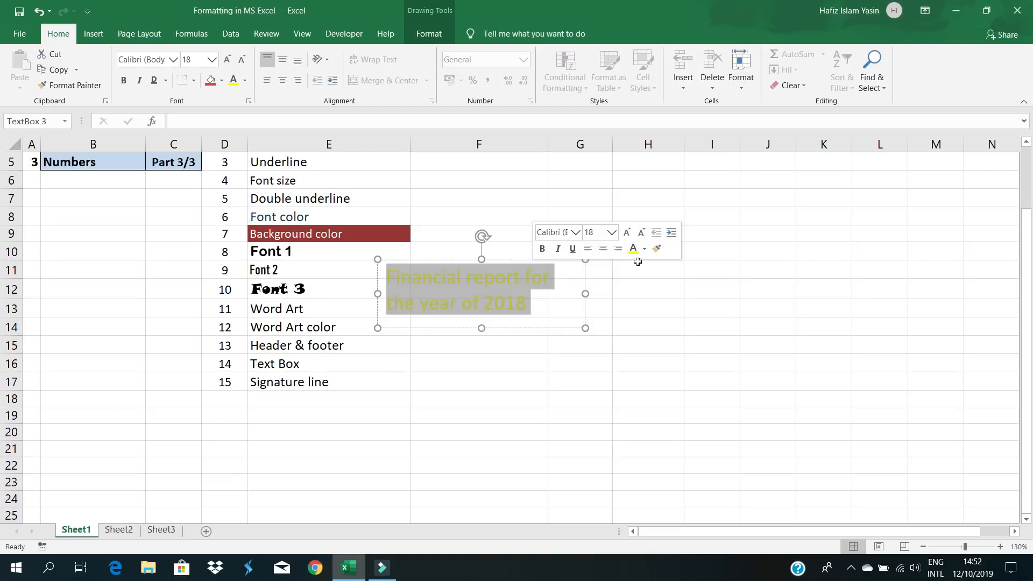
- Change the text box wording's colour to orange
{"action": "left_click", "coordinate": [644, 249]}
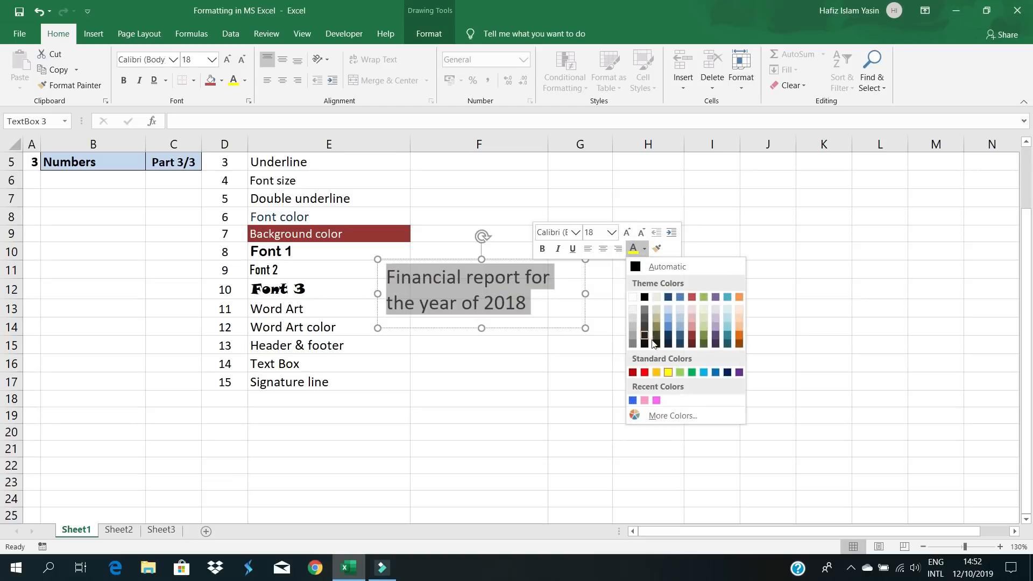
{"action": "left_click", "coordinate": [737, 333]}
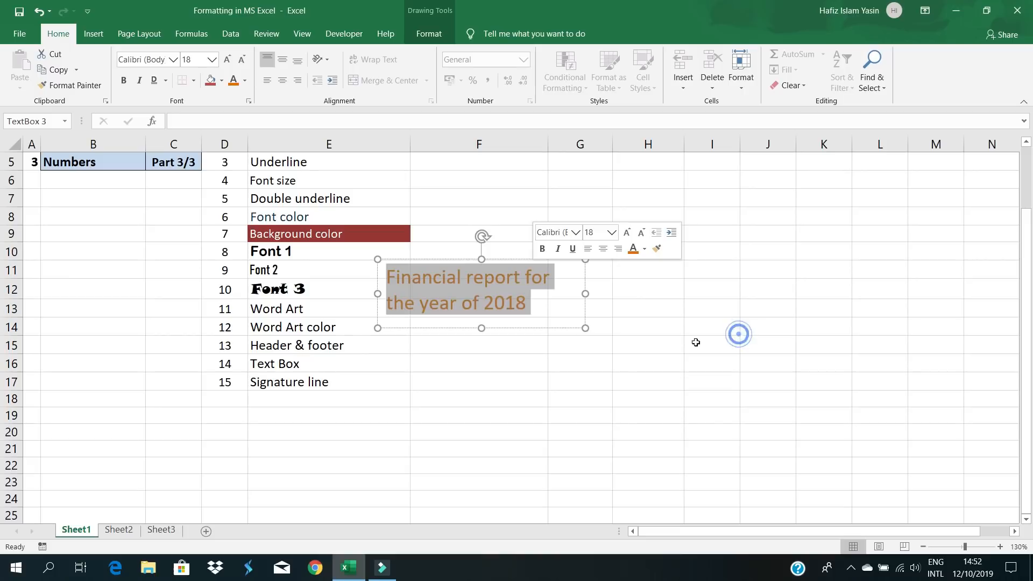
{"action": "left_click", "coordinate": [489, 391]}
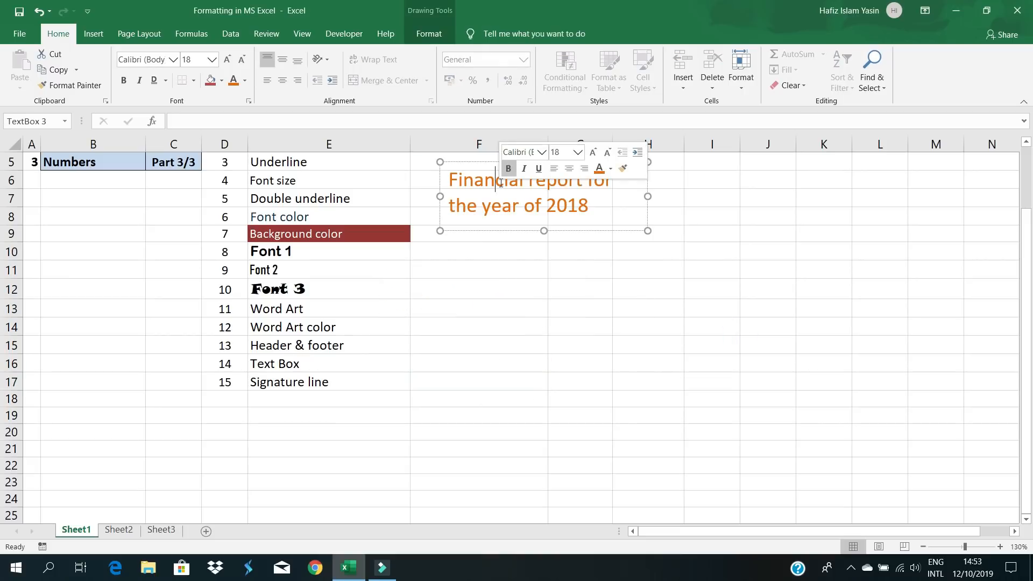
- Move the text box down to rows 10–13 and rotate it back to level
{"action": "left_click", "coordinate": [491, 262]}
{"action": "left_click", "coordinate": [535, 205]}
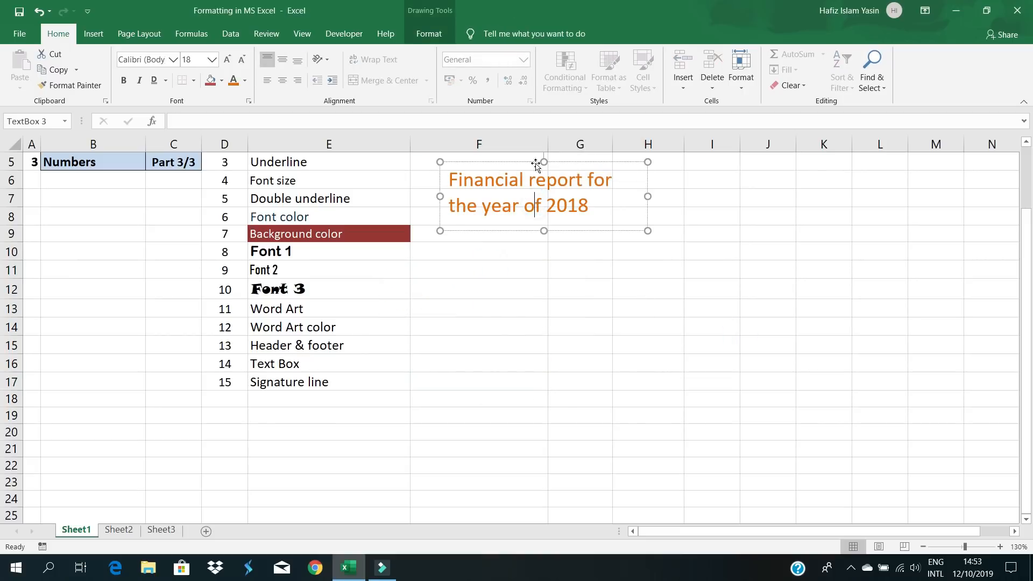
{"action": "mouse_move", "coordinate": [533, 162]}
{"action": "left_mouse_down"}
{"action": "mouse_move", "coordinate": [521, 250]}
{"action": "mouse_move", "coordinate": [502, 254]}
{"action": "mouse_move", "coordinate": [512, 251]}
{"action": "left_mouse_up"}
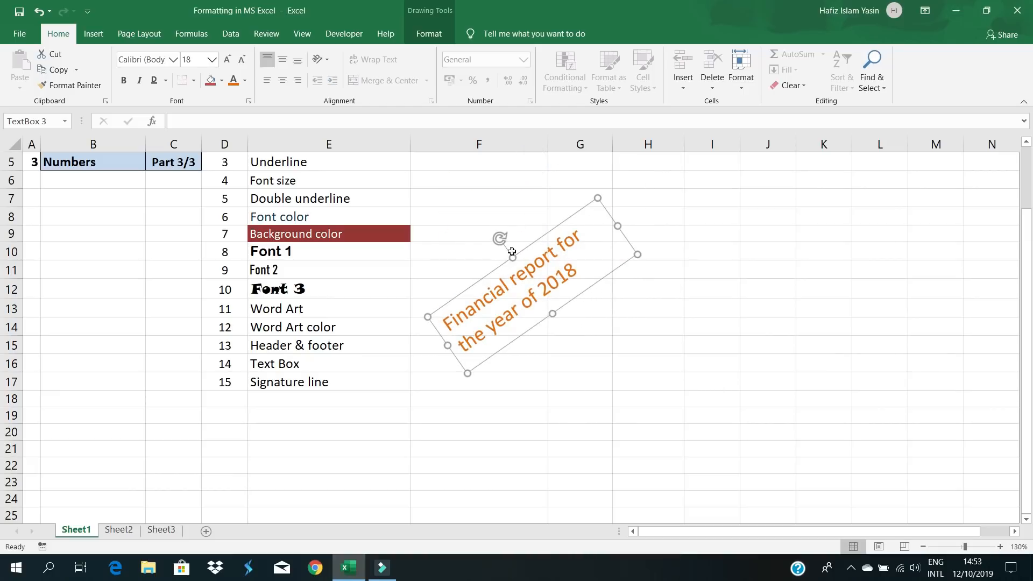
{"action": "left_click", "coordinate": [622, 345]}
{"action": "left_click", "coordinate": [568, 313]}
{"action": "mouse_move", "coordinate": [500, 238]}
{"action": "left_mouse_down"}
{"action": "mouse_move", "coordinate": [565, 247]}
{"action": "mouse_move", "coordinate": [531, 247]}
{"action": "mouse_move", "coordinate": [533, 226]}
{"action": "left_mouse_up"}
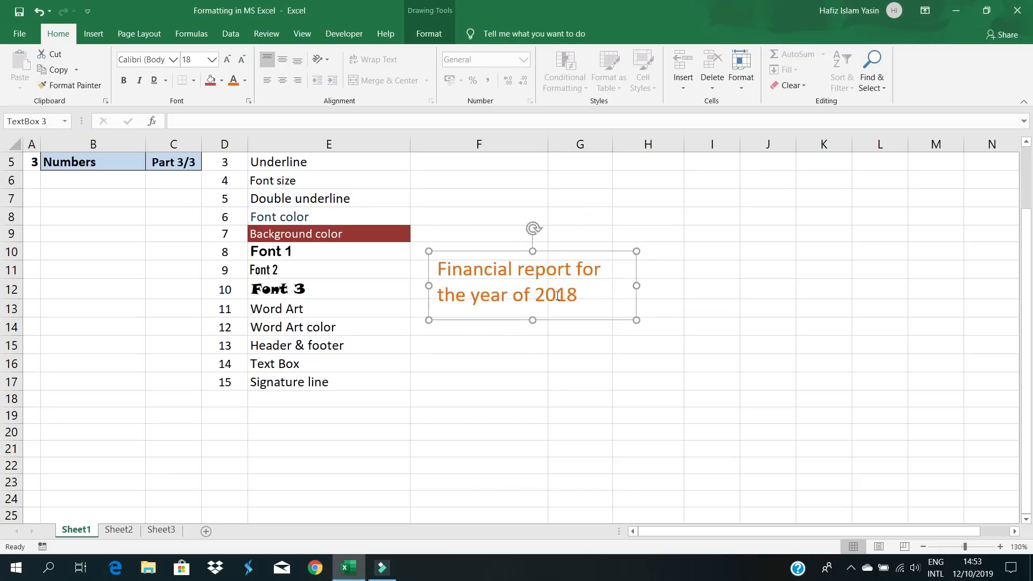
{"action": "left_click", "coordinate": [564, 361]}
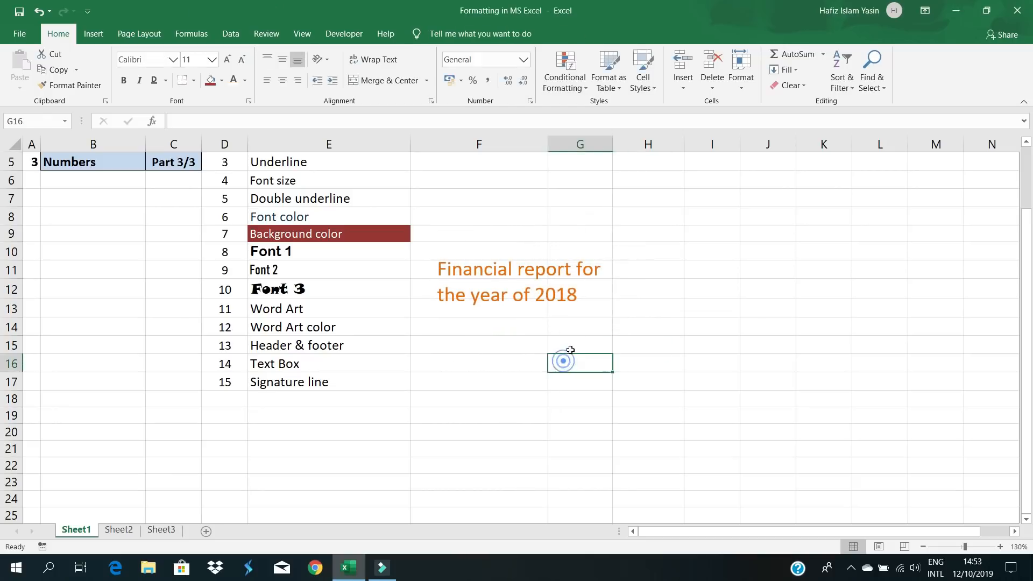
- Select the whole Financial report text box and delete it
{"action": "left_click", "coordinate": [515, 272]}
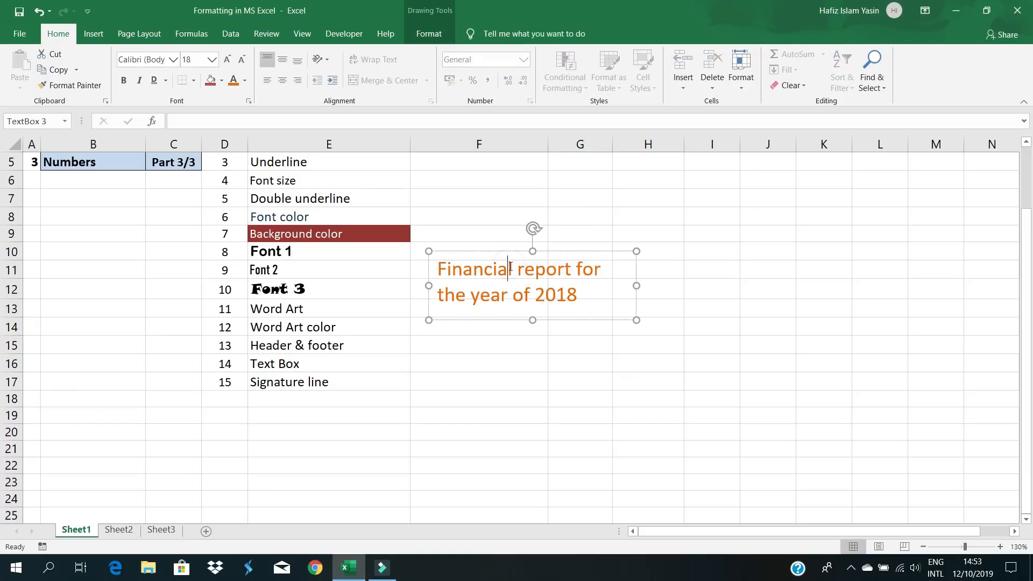
{"action": "left_click", "coordinate": [512, 250]}
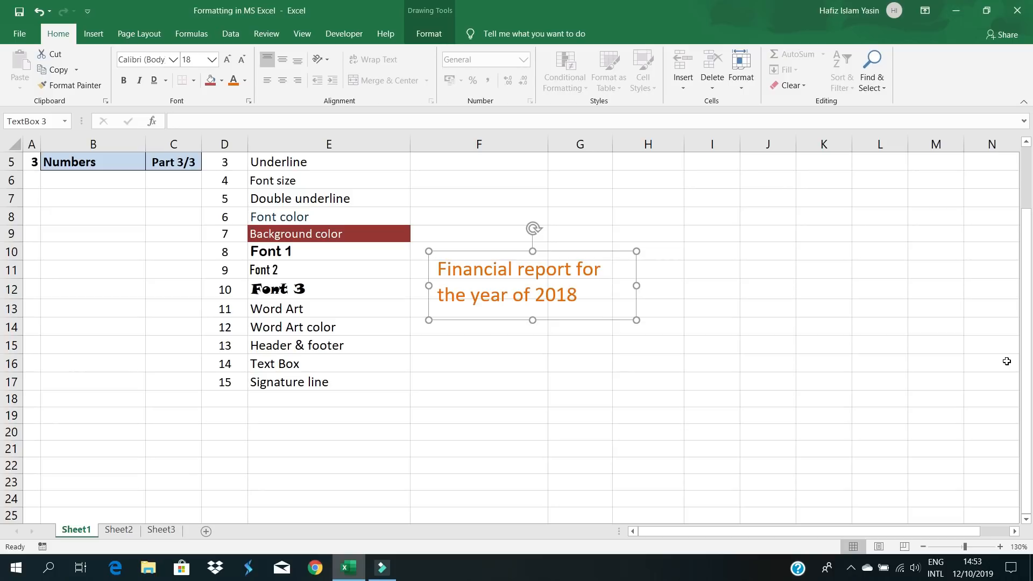
{"action": "key", "text": "Delete"}
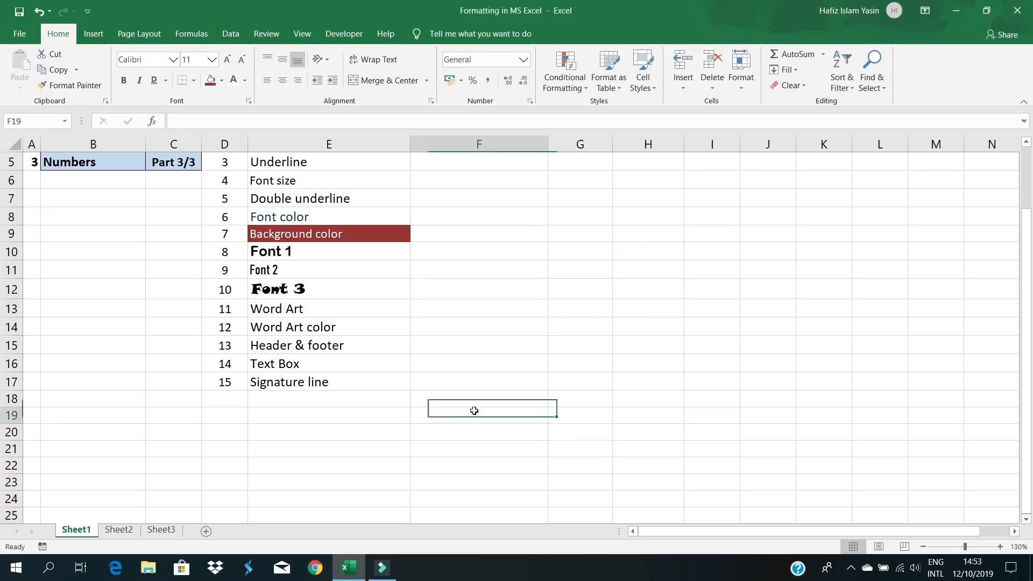
- With the Signature line entry in E17 selected, show the Insert tab's Text options list
{"action": "left_click", "coordinate": [279, 384]}
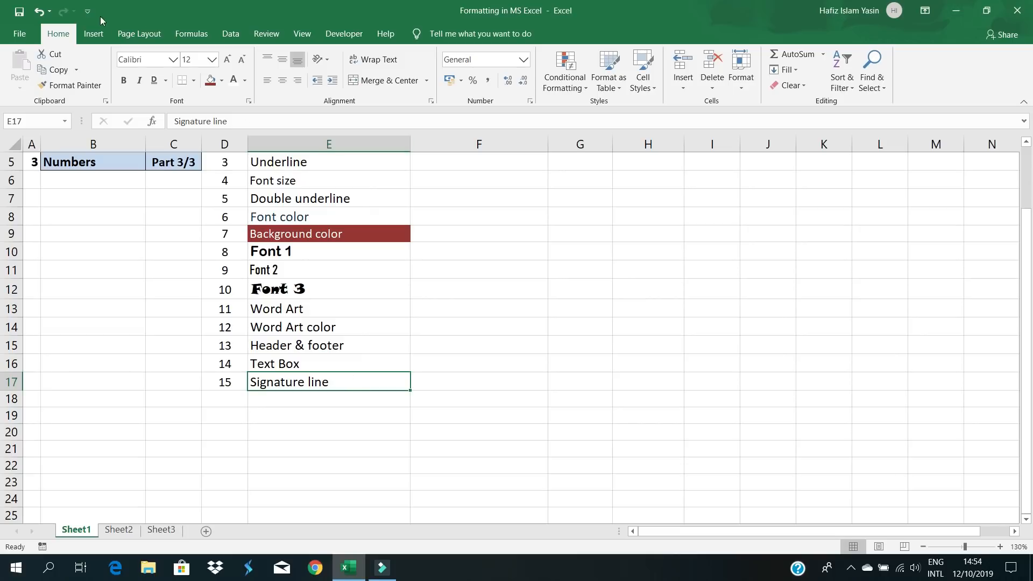
{"action": "left_click", "coordinate": [93, 35]}
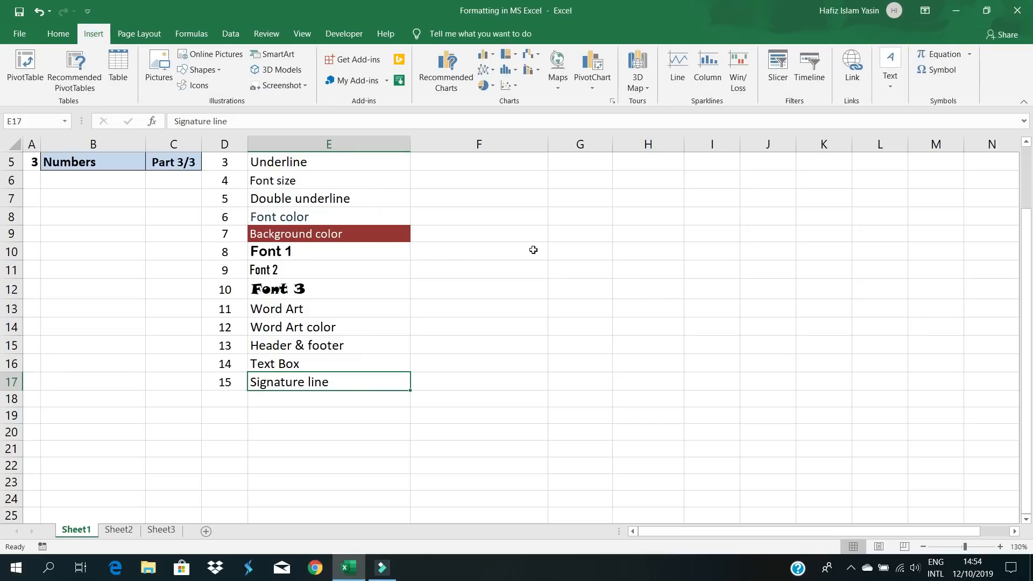
{"action": "left_click", "coordinate": [890, 75]}
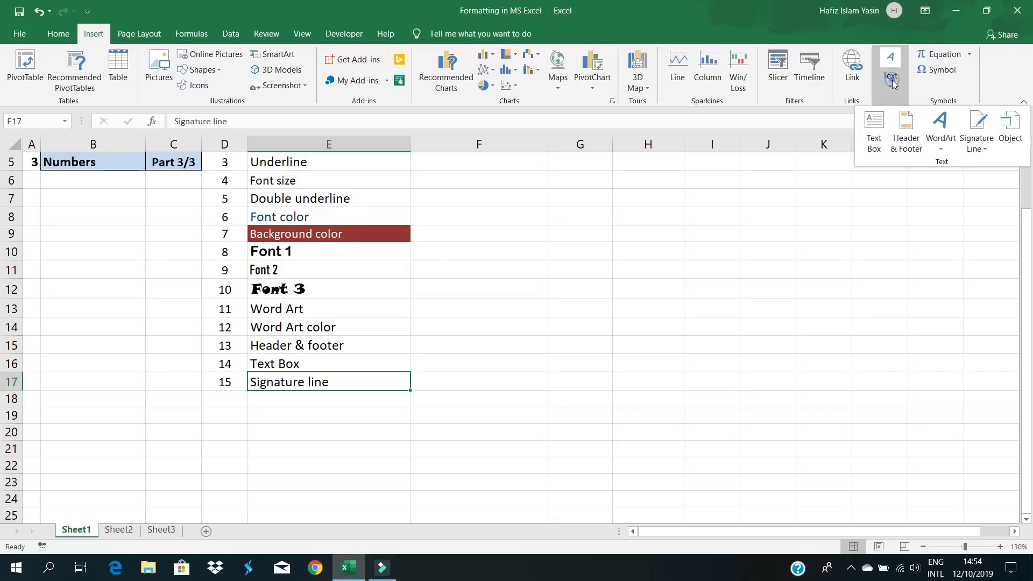
- Insert a signature line with the signer's name, title Accountant, and the signer's e-mail address
{"action": "left_click", "coordinate": [978, 127]}
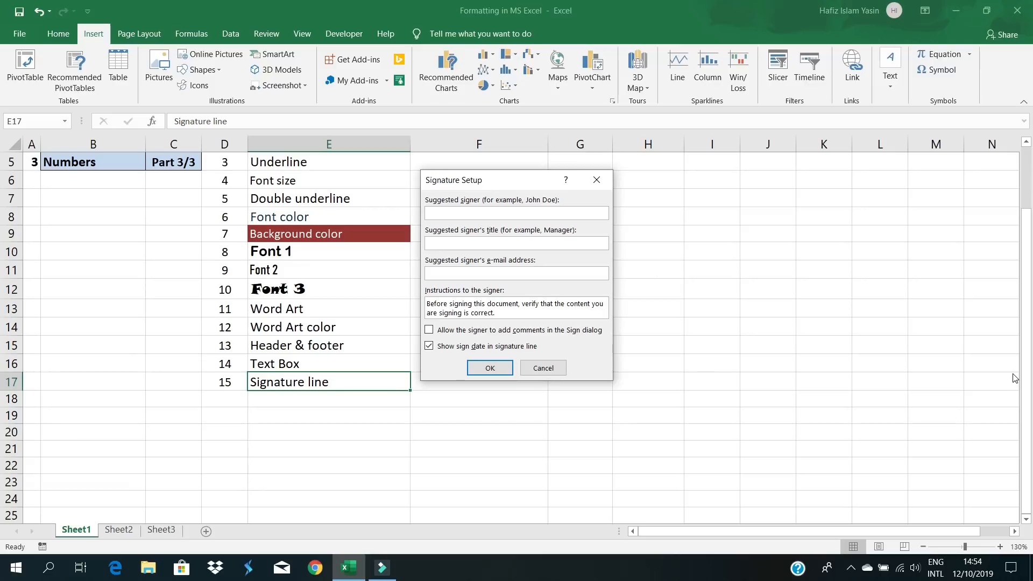
{"action": "left_click", "coordinate": [505, 242]}
{"action": "type", "text": "Account"}
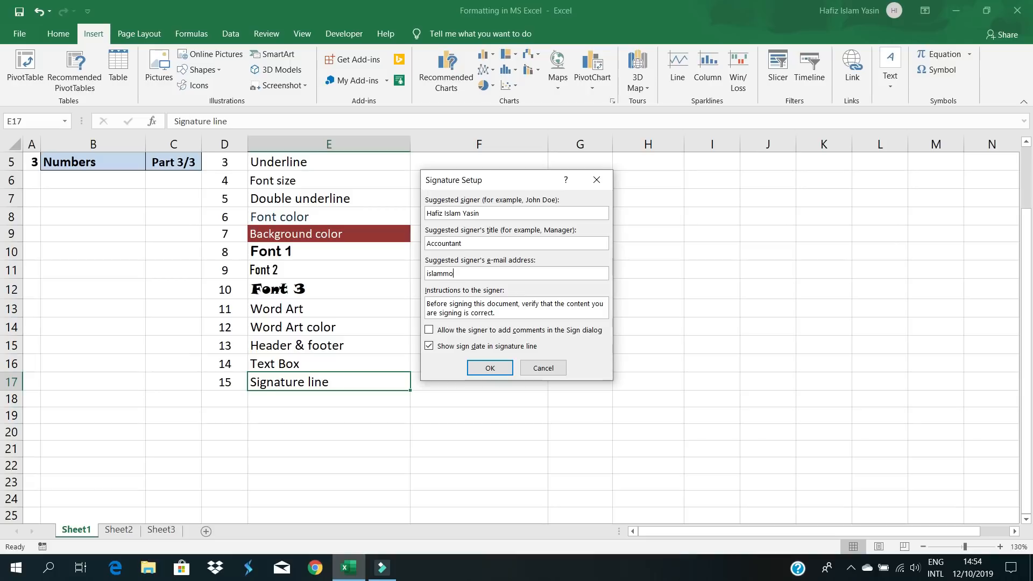
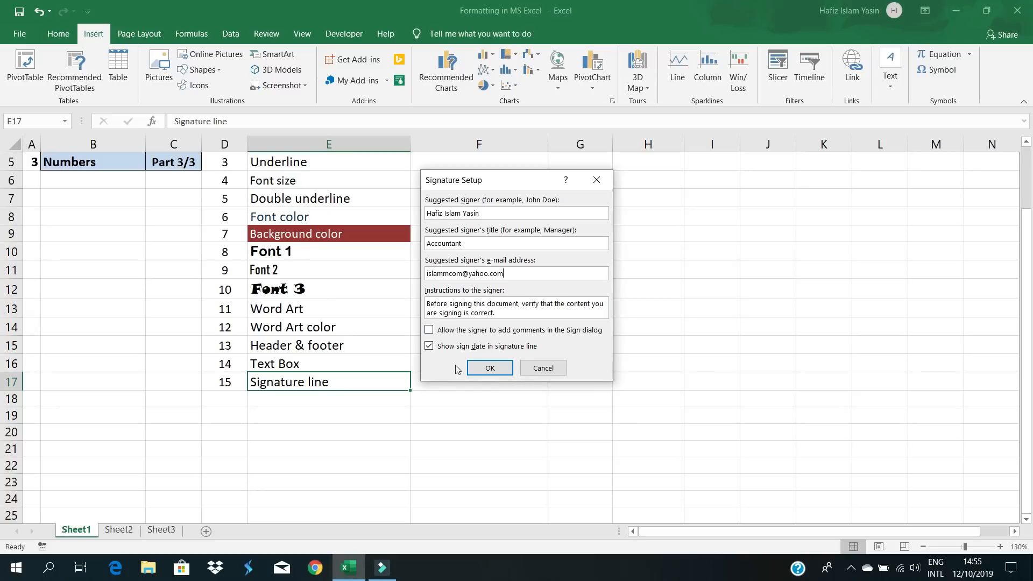
{"action": "left_click", "coordinate": [490, 369]}
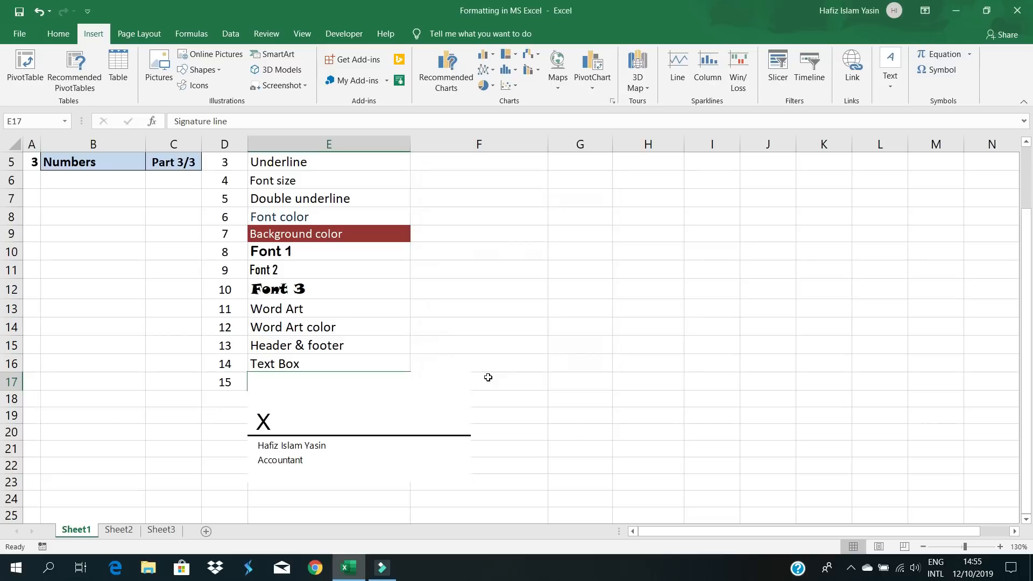
- Move the signature line beside the list, then delete it
{"action": "left_click", "coordinate": [566, 413]}
{"action": "mouse_move", "coordinate": [371, 405]}
{"action": "left_mouse_down"}
{"action": "mouse_move", "coordinate": [385, 454]}
{"action": "mouse_move", "coordinate": [421, 475]}
{"action": "mouse_move", "coordinate": [594, 437]}
{"action": "mouse_move", "coordinate": [590, 415]}
{"action": "mouse_move", "coordinate": [535, 374]}
{"action": "mouse_move", "coordinate": [576, 300]}
{"action": "mouse_move", "coordinate": [513, 377]}
{"action": "mouse_move", "coordinate": [523, 323]}
{"action": "mouse_move", "coordinate": [511, 316]}
{"action": "left_mouse_up"}
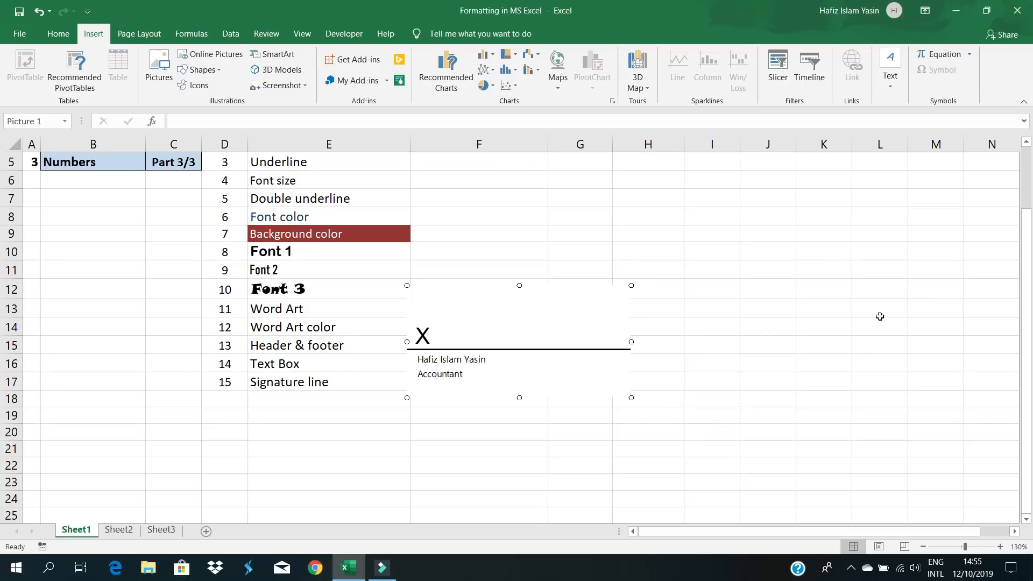
{"action": "left_click", "coordinate": [879, 316]}
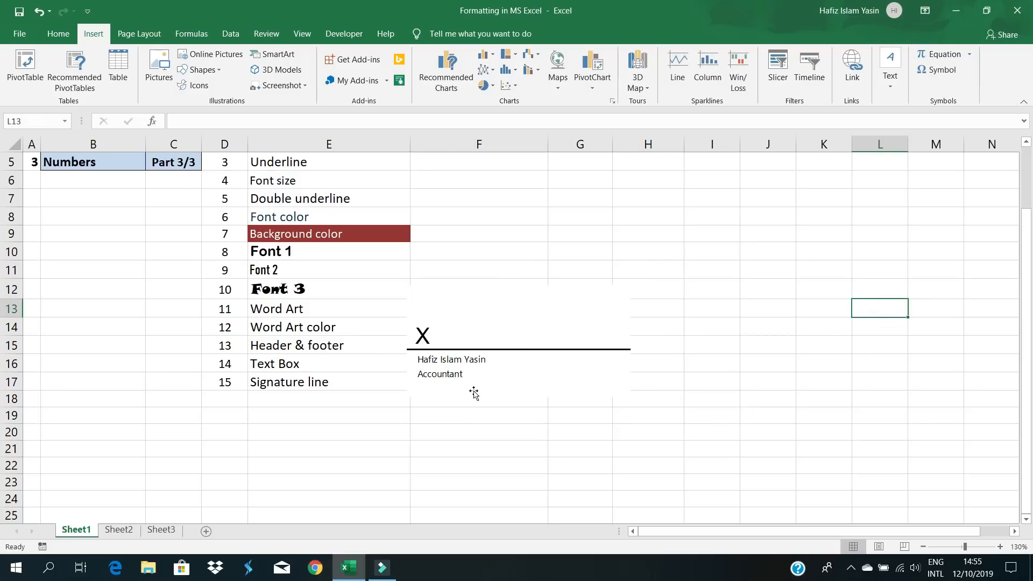
{"action": "left_click", "coordinate": [523, 351]}
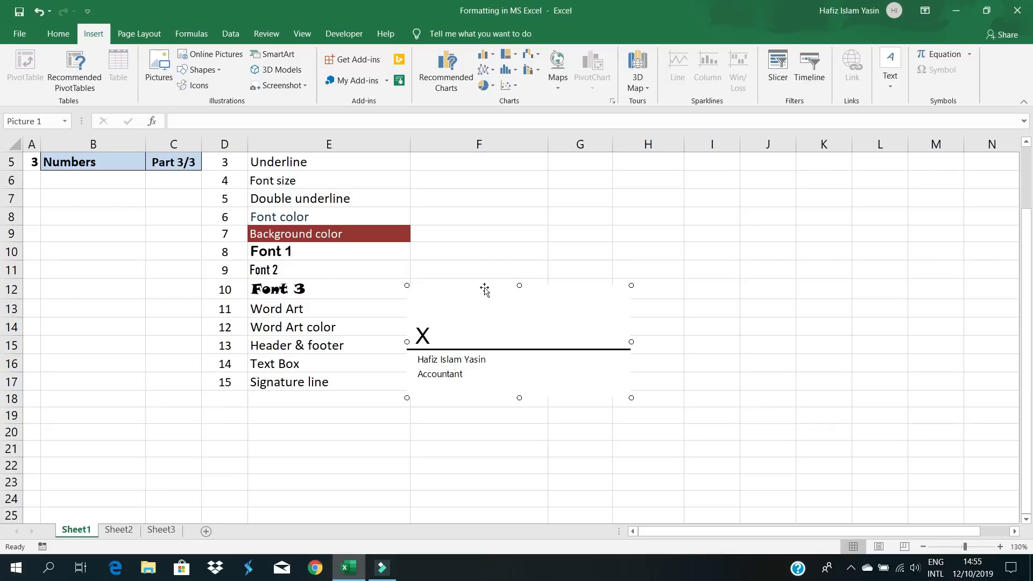
{"action": "key", "text": "Delete"}
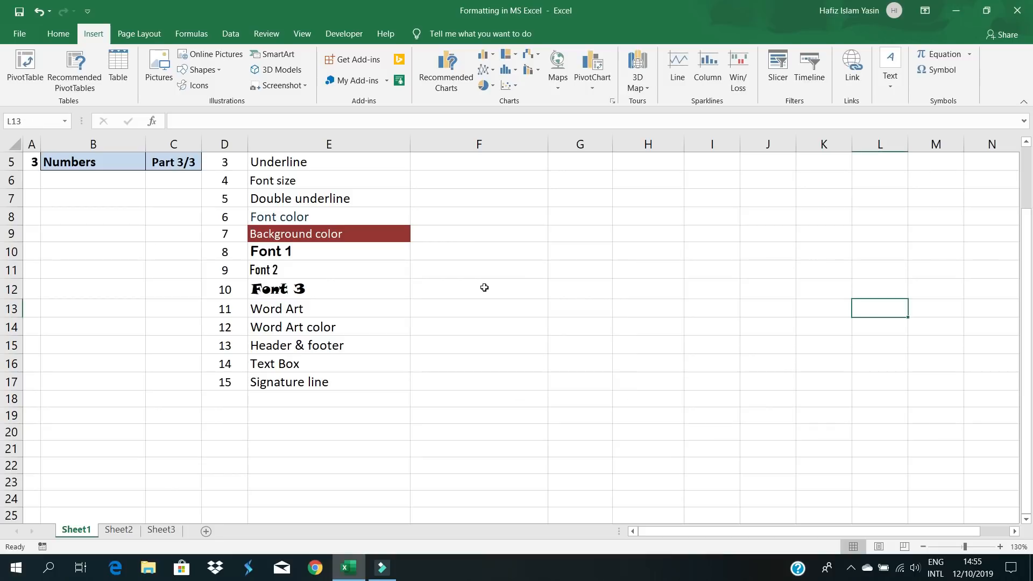
- Return the selection to the Signature line entry in E17
{"action": "left_click", "coordinate": [686, 290]}
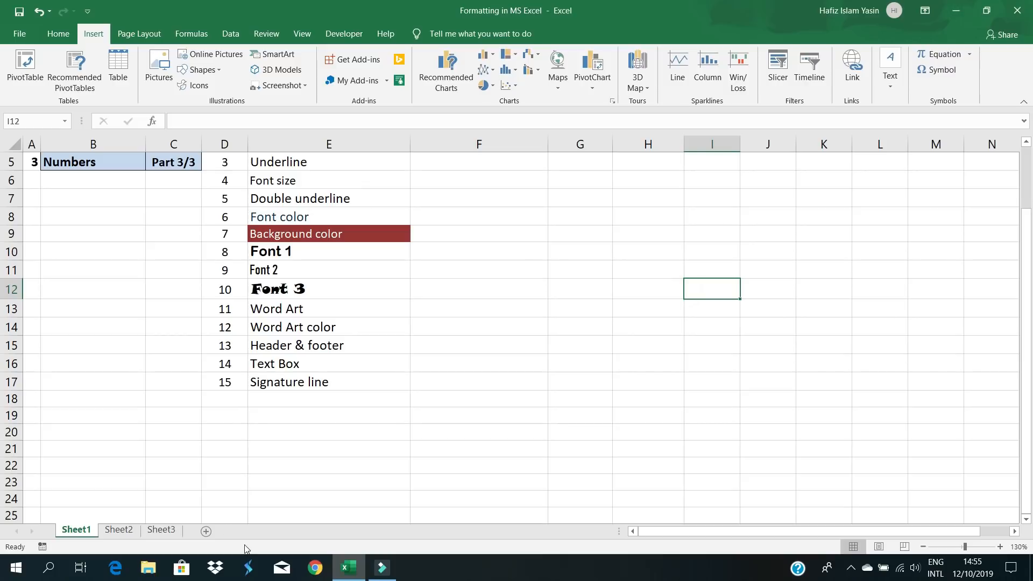
{"action": "left_click", "coordinate": [128, 378]}
{"action": "left_click", "coordinate": [282, 387]}
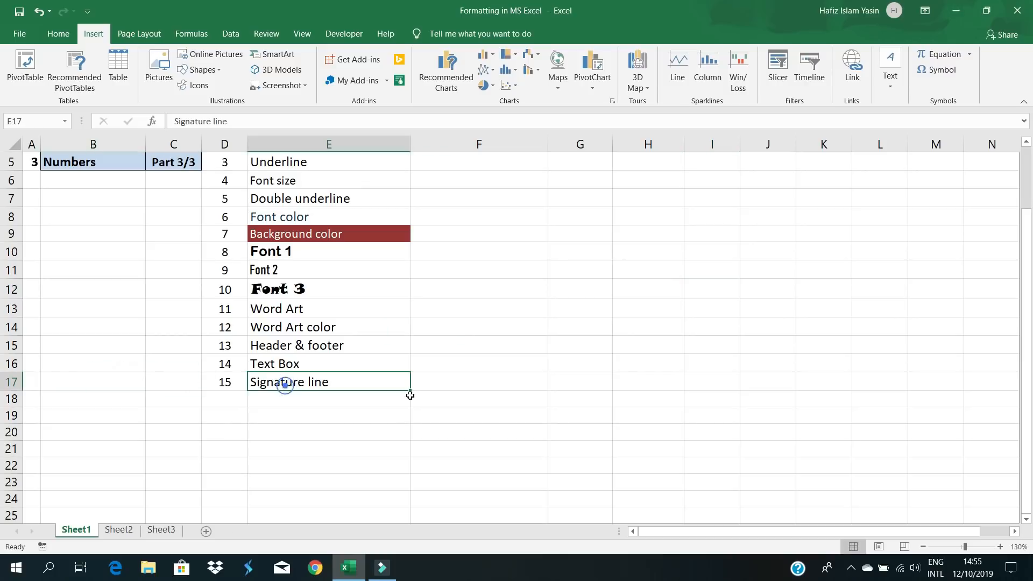